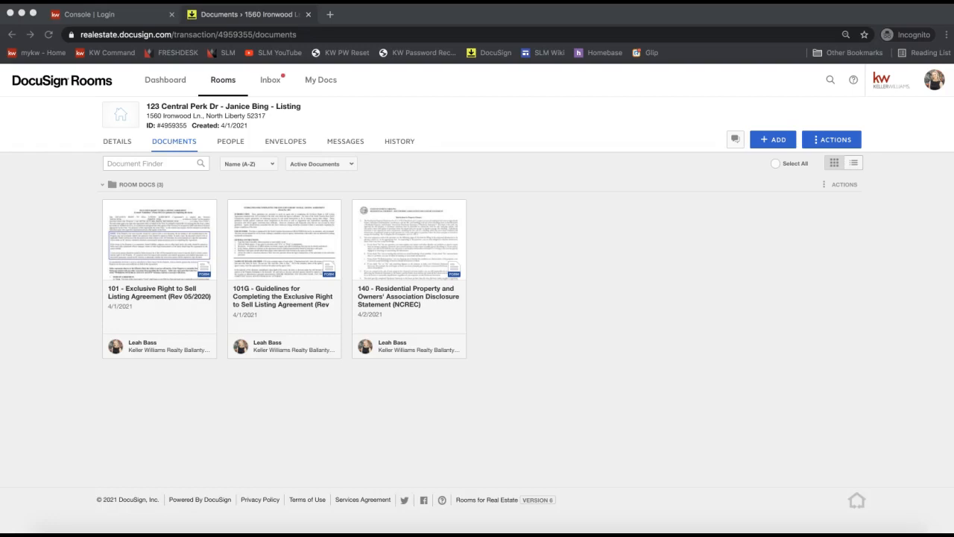
{"action": "left_click", "coordinate": [262, 414]}
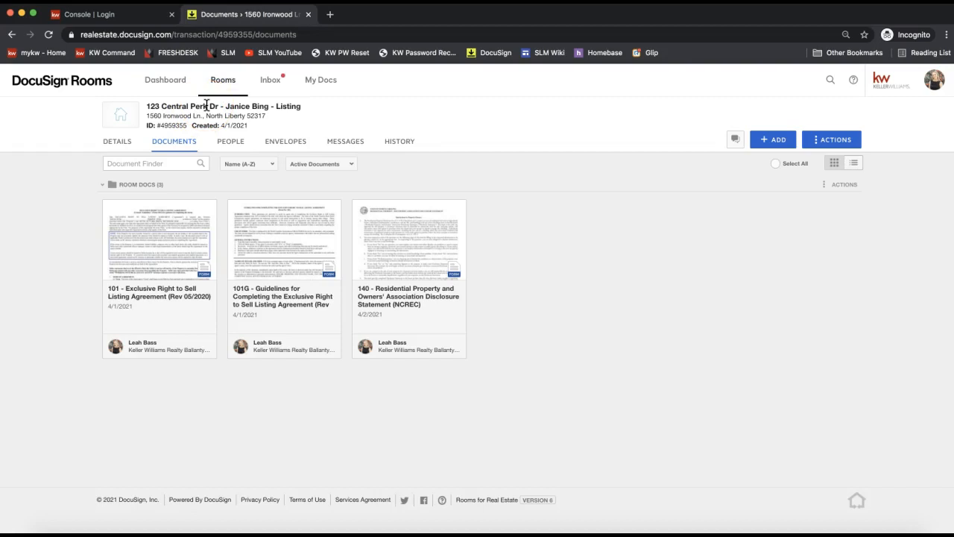
{"action": "triple_click", "coordinate": [207, 105]}
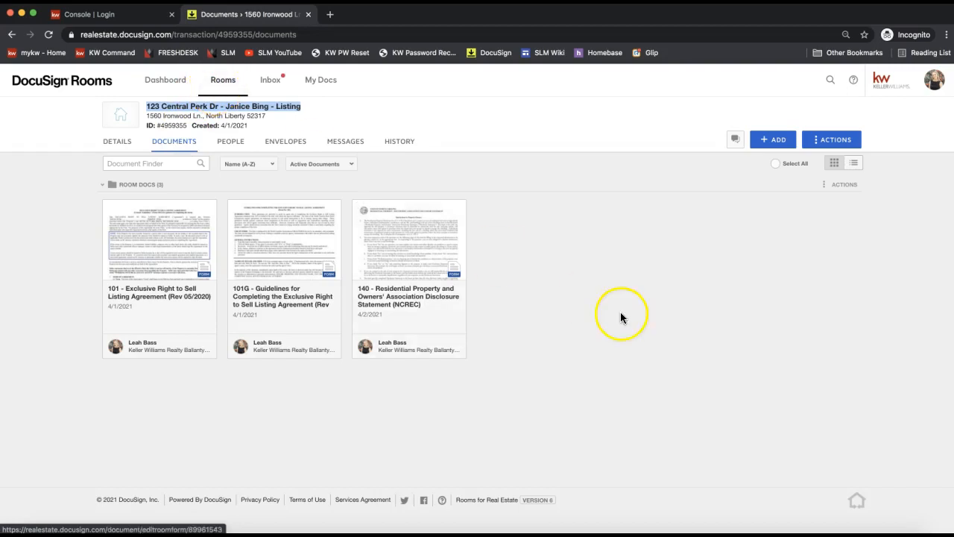
- Start adding DocuSign Forms to the room and look through the available form sources and libraries
{"action": "left_click", "coordinate": [769, 146]}
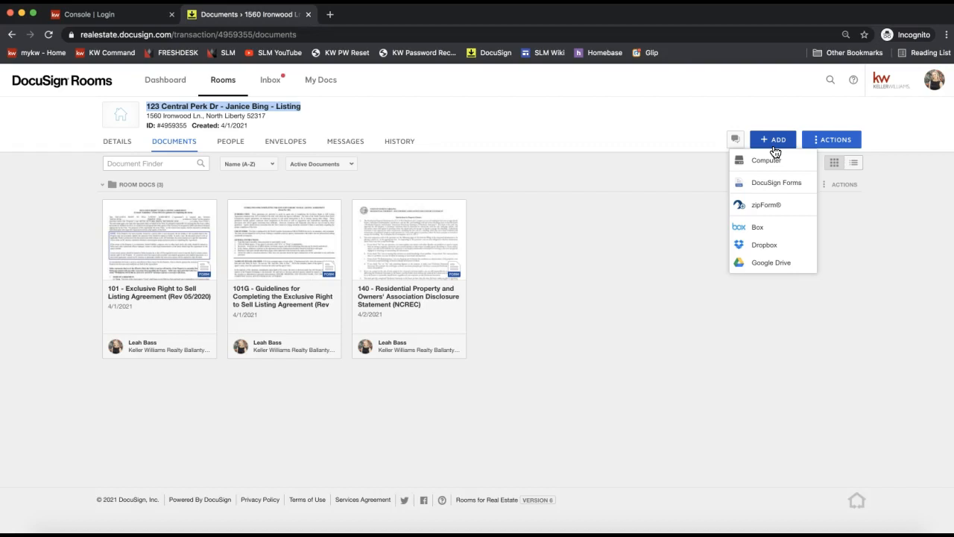
{"action": "left_click", "coordinate": [770, 144]}
{"action": "left_click", "coordinate": [783, 194]}
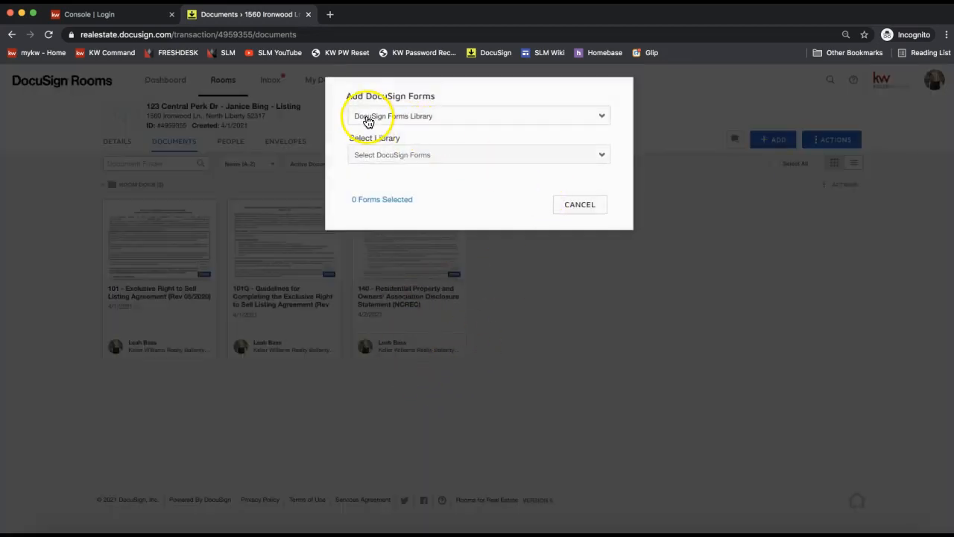
{"action": "left_click", "coordinate": [368, 120]}
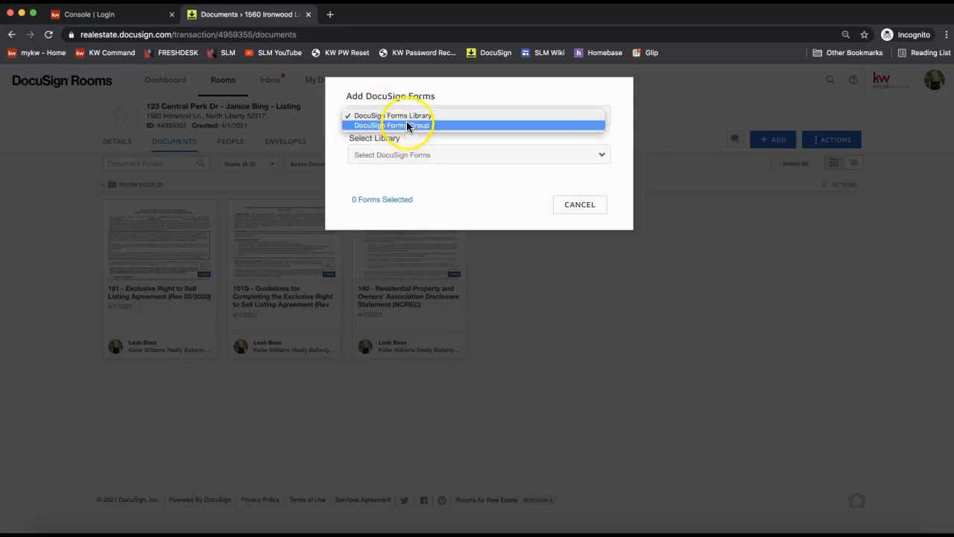
{"action": "left_click", "coordinate": [418, 160]}
{"action": "left_click", "coordinate": [413, 160]}
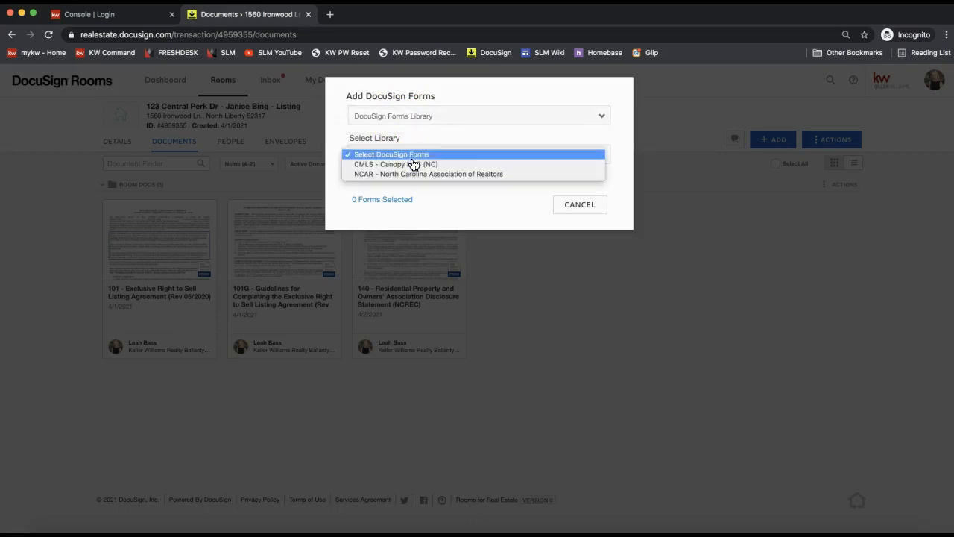
{"action": "left_click", "coordinate": [449, 139]}
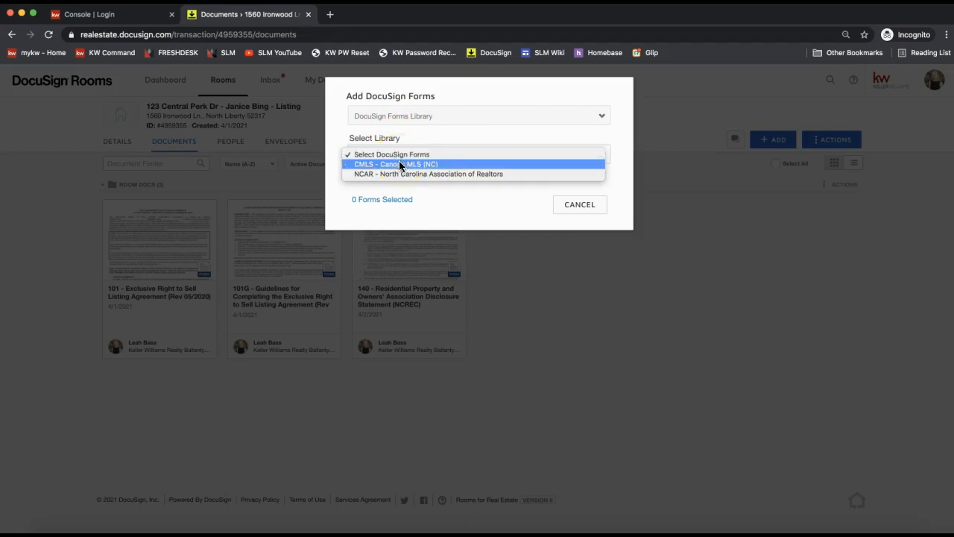
{"action": "left_click", "coordinate": [400, 114]}
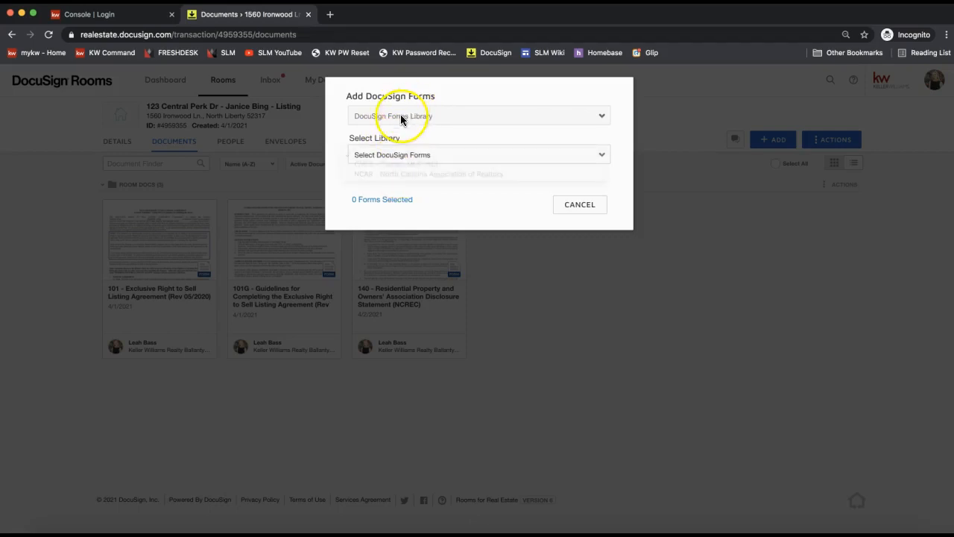
- Switch the form source to DocuSign Forms Group and choose the NC Listing File group
{"action": "left_click", "coordinate": [378, 121]}
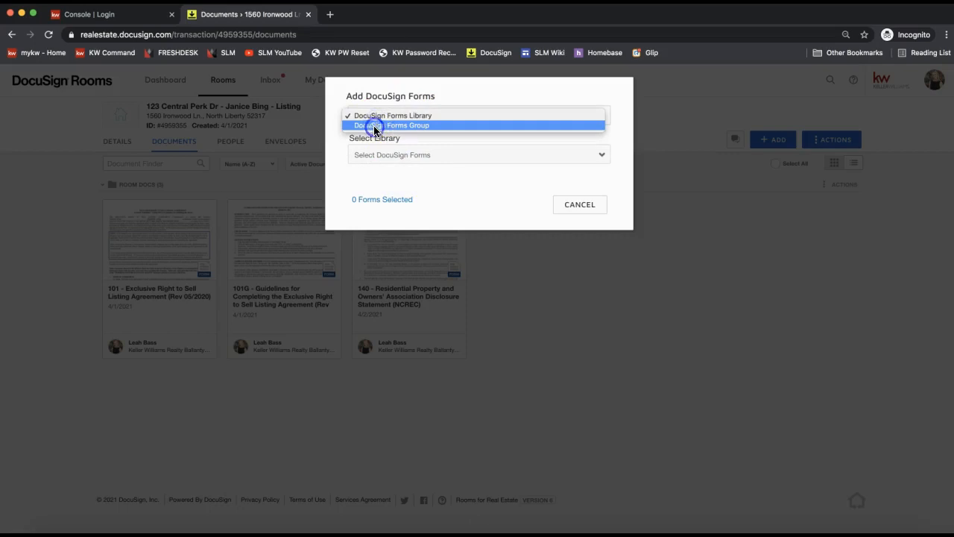
{"action": "left_click", "coordinate": [374, 125]}
{"action": "left_click", "coordinate": [431, 156]}
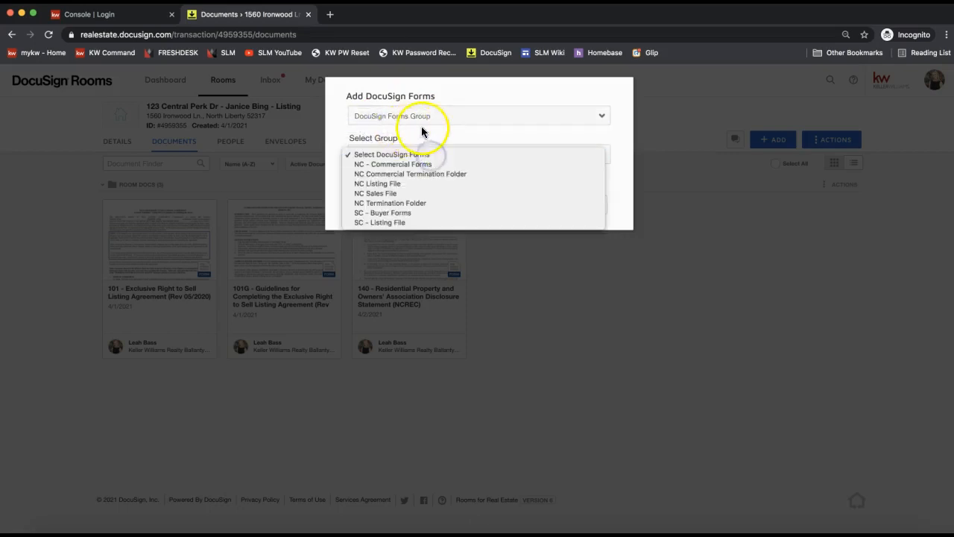
{"action": "left_click", "coordinate": [408, 129]}
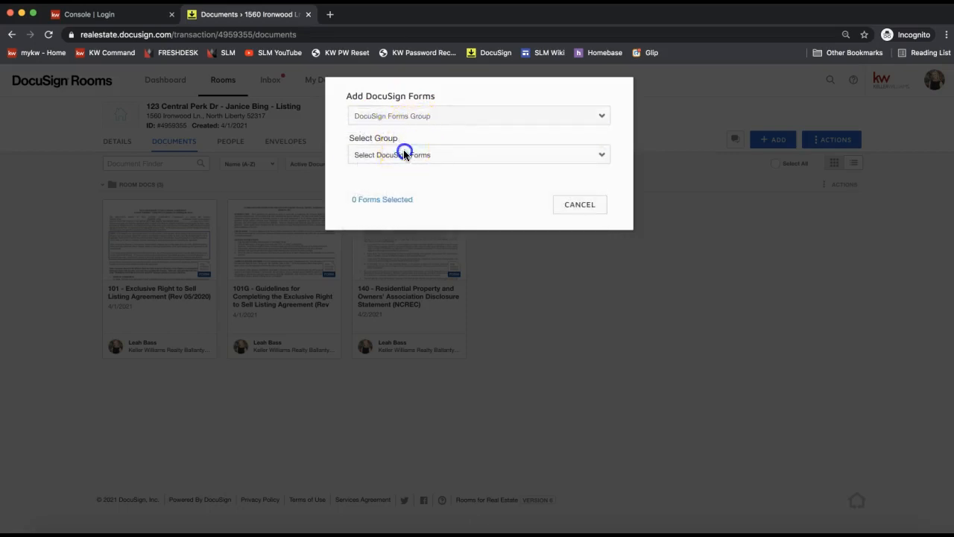
{"action": "left_click", "coordinate": [404, 154]}
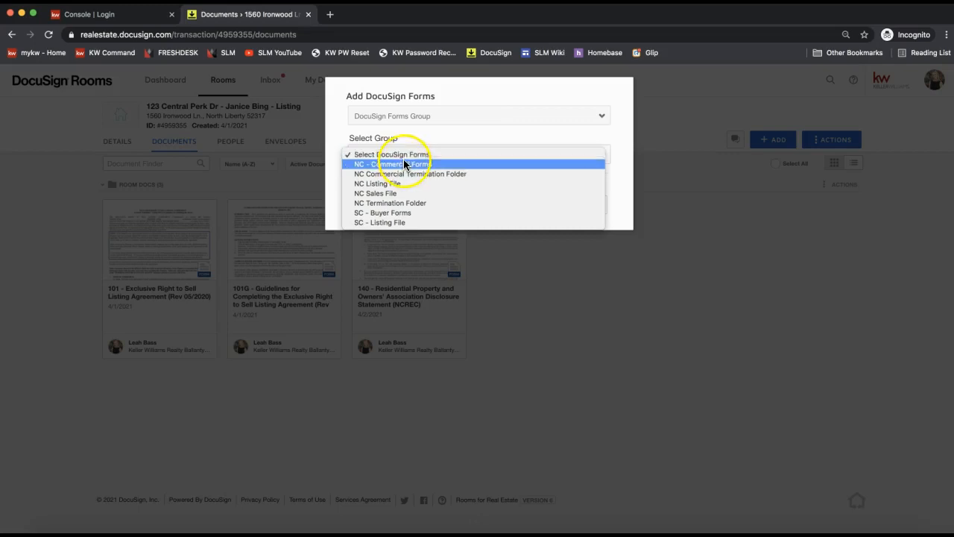
{"action": "left_click", "coordinate": [398, 184]}
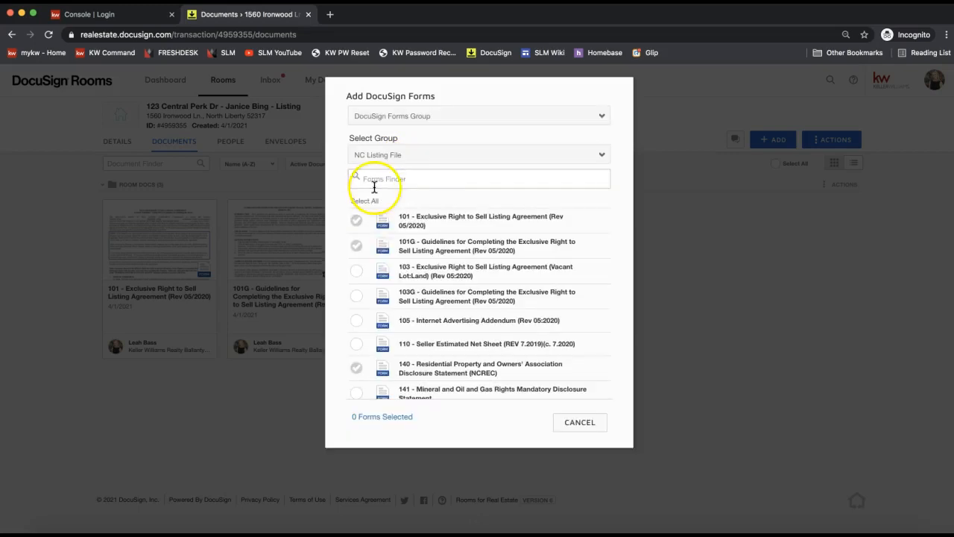
- Select form 103 - Exclusive Right to Sell Listing Agreement (Vacant Lot:Land), then cancel adding forms to the room
{"action": "left_click", "coordinate": [358, 272]}
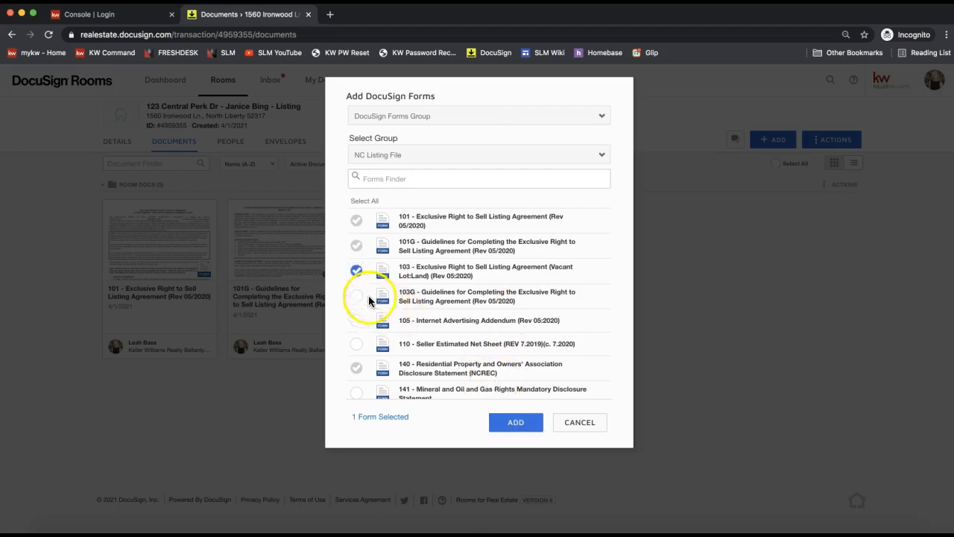
{"action": "left_click", "coordinate": [356, 276]}
{"action": "left_click", "coordinate": [357, 276]}
{"action": "left_click", "coordinate": [522, 428]}
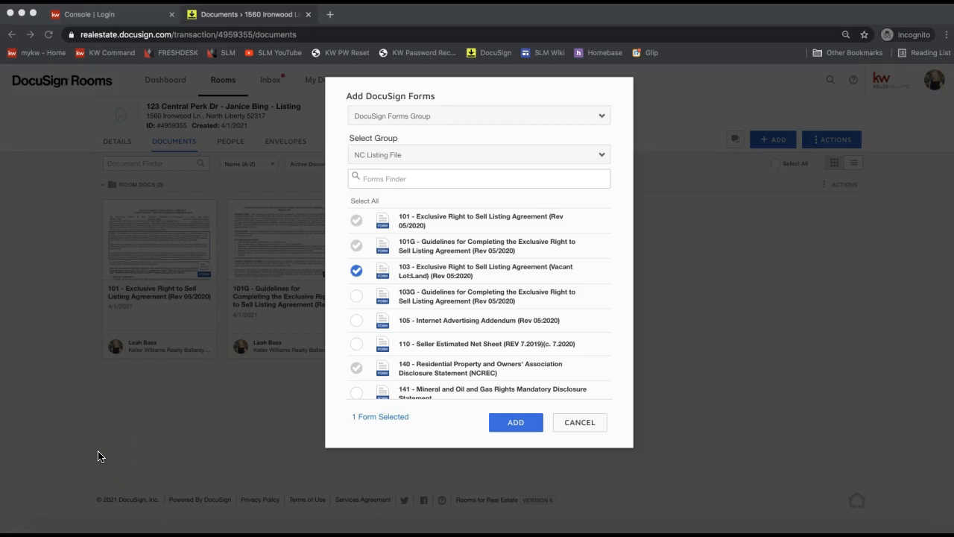
{"action": "left_click", "coordinate": [580, 422]}
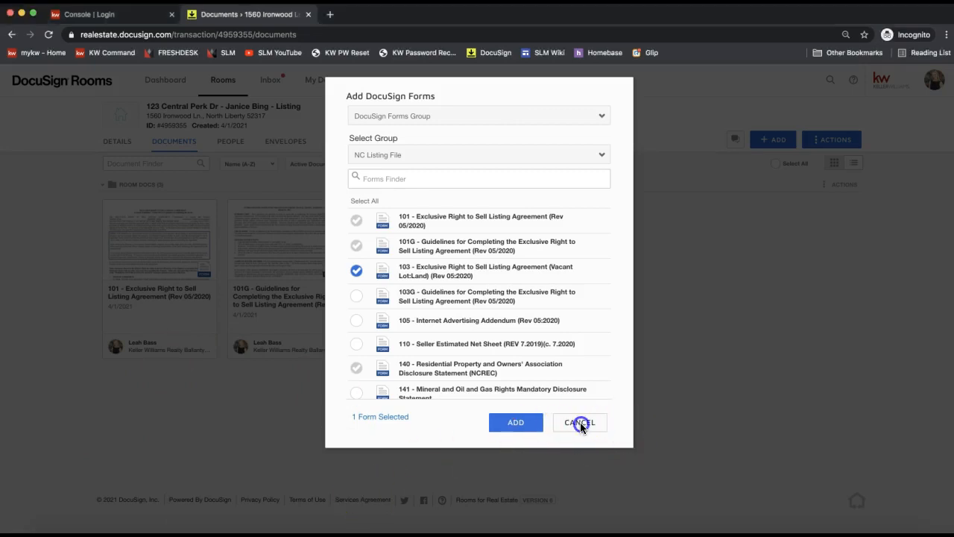
{"action": "left_click", "coordinate": [580, 423]}
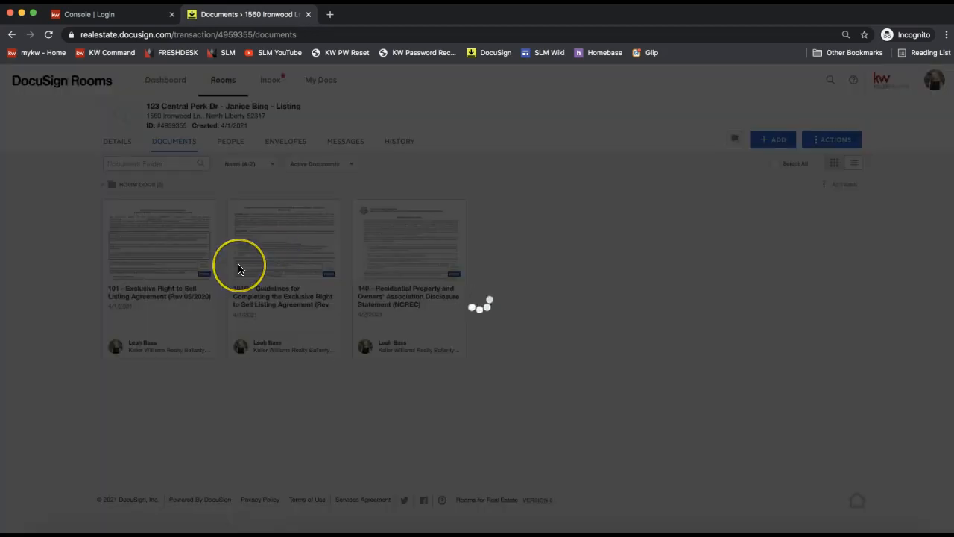
- Open the 101 - Exclusive Right to Sell Listing Agreement form and review the prefilled fields on page 1
{"action": "left_click", "coordinate": [854, 81]}
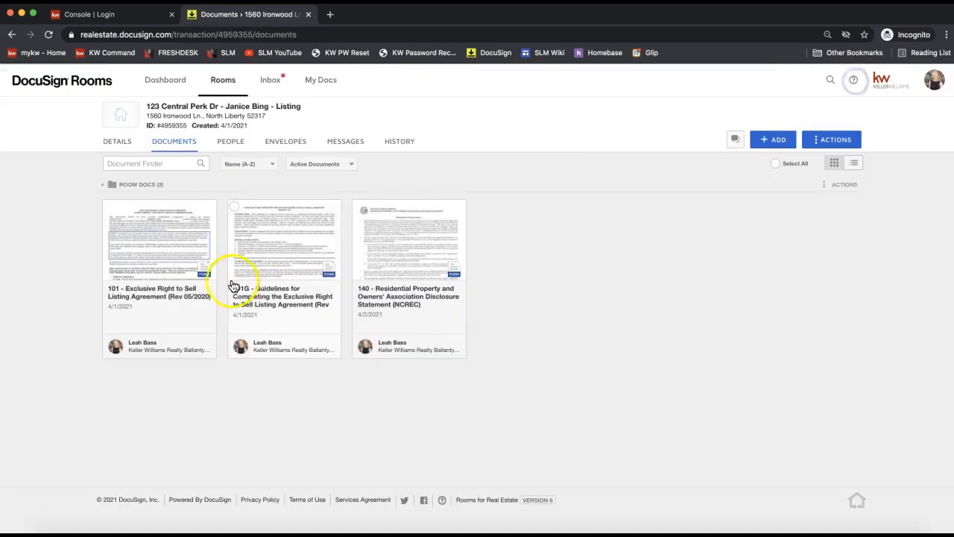
{"action": "left_click", "coordinate": [156, 241]}
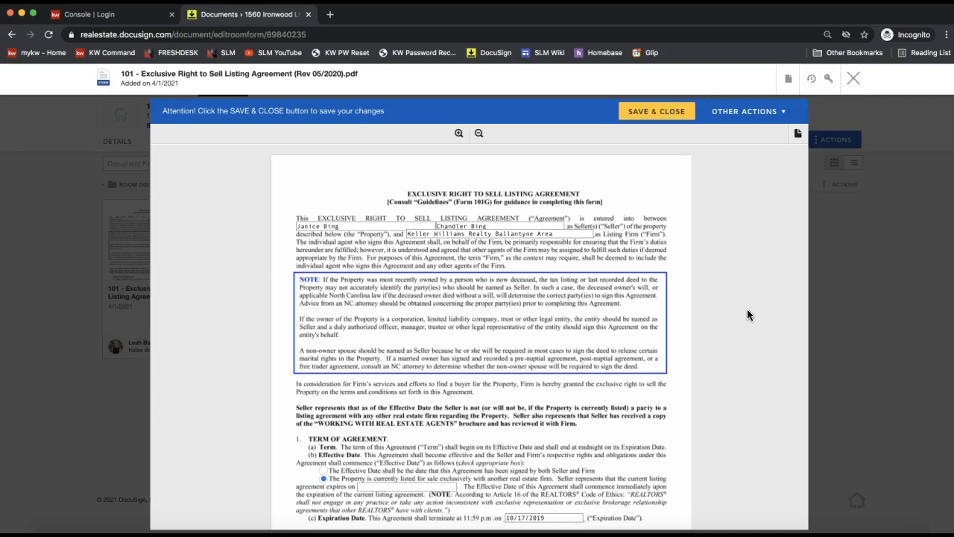
{"action": "scroll", "coordinate": [746, 308], "scroll_direction": "down", "scroll_amount": 5}
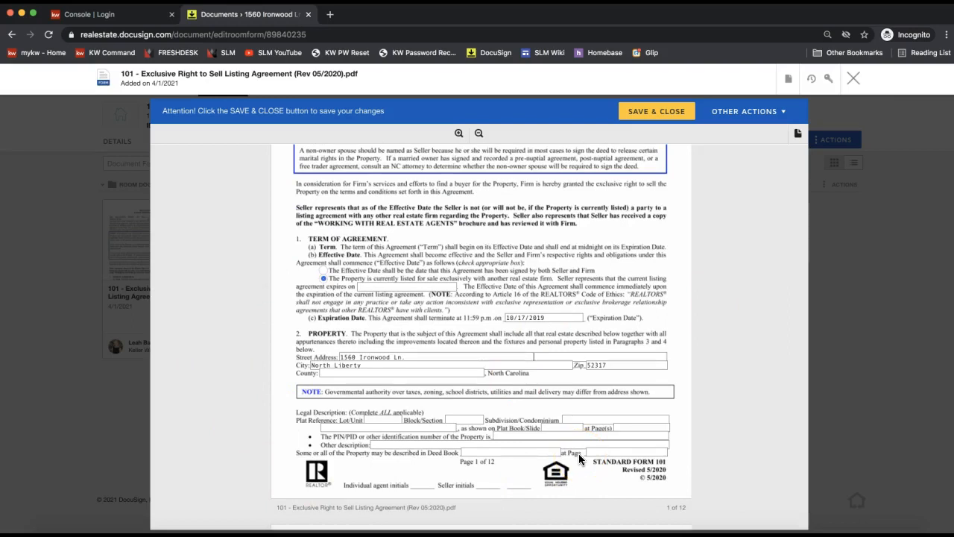
{"action": "scroll", "coordinate": [579, 454], "scroll_direction": "up", "scroll_amount": 5}
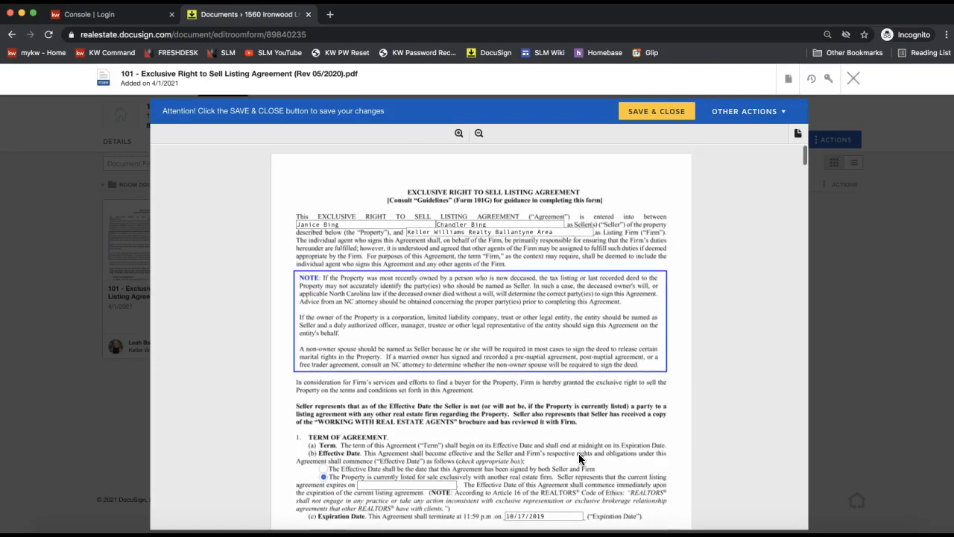
{"action": "scroll", "coordinate": [579, 453], "scroll_direction": "down", "scroll_amount": 2}
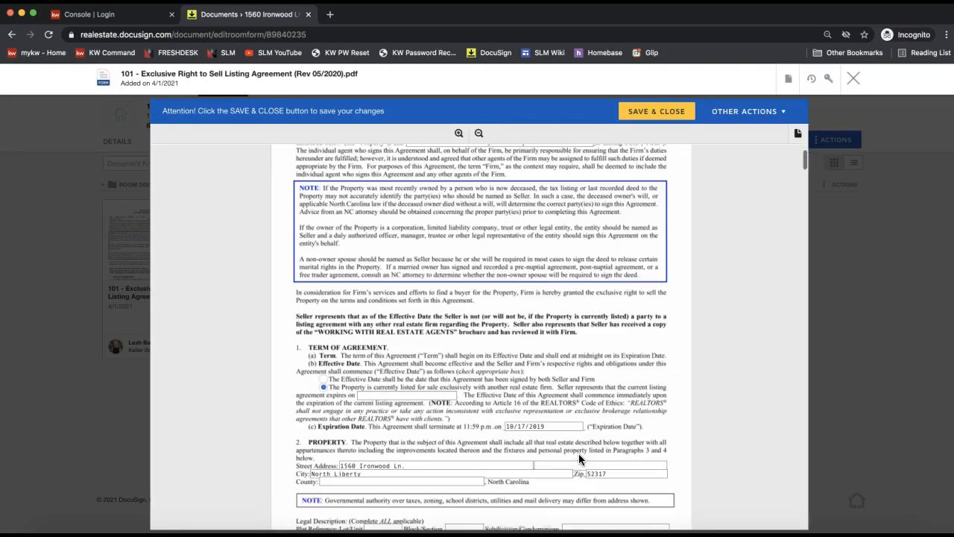
{"action": "left_click", "coordinate": [549, 425]}
{"action": "left_click", "coordinate": [425, 467]}
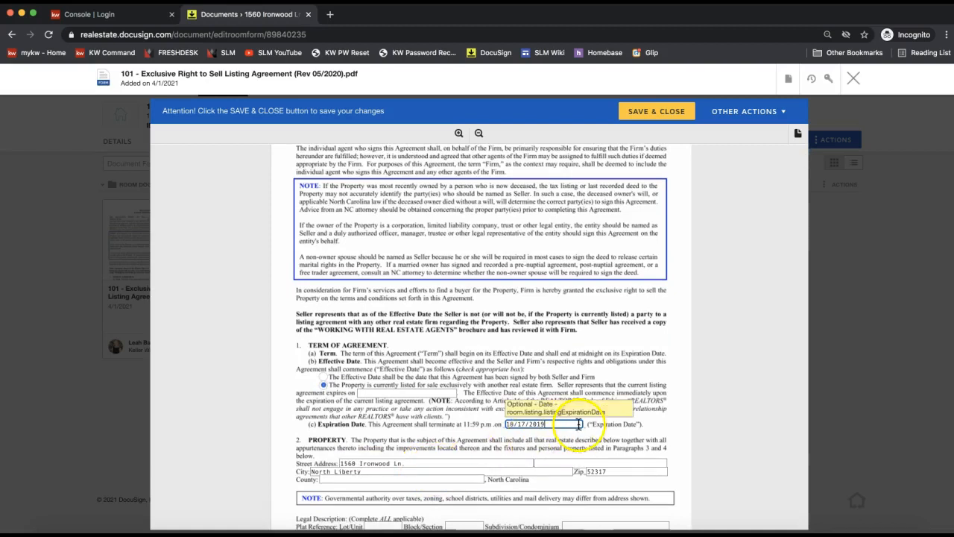
- Enter 12/12/2022 as the date the current listing agreement expires in the Effective Date clause
{"action": "left_click", "coordinate": [419, 394]}
{"action": "type", "text": "12/"}
{"action": "type", "text": "12/1"}
{"action": "type", "text": "022"}
{"action": "left_click", "coordinate": [462, 403]}
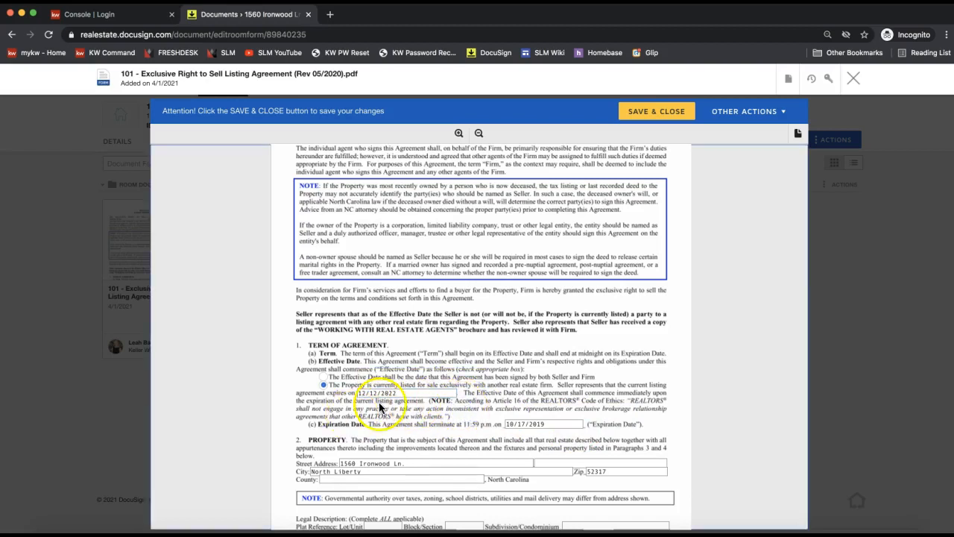
- Check the property and legal description fields on page 1, then save and close the listing agreement
{"action": "scroll", "coordinate": [391, 405], "scroll_direction": "down", "scroll_amount": 3}
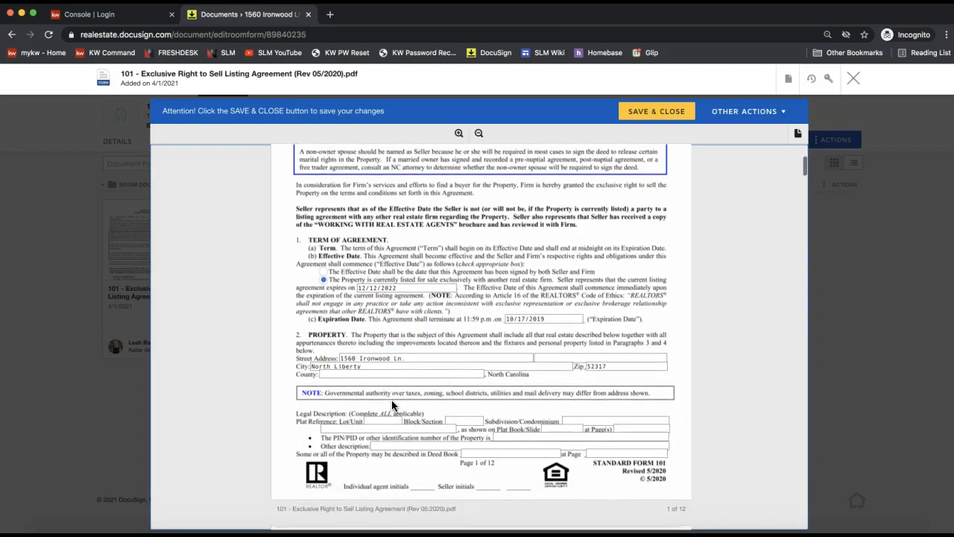
{"action": "left_click", "coordinate": [388, 371]}
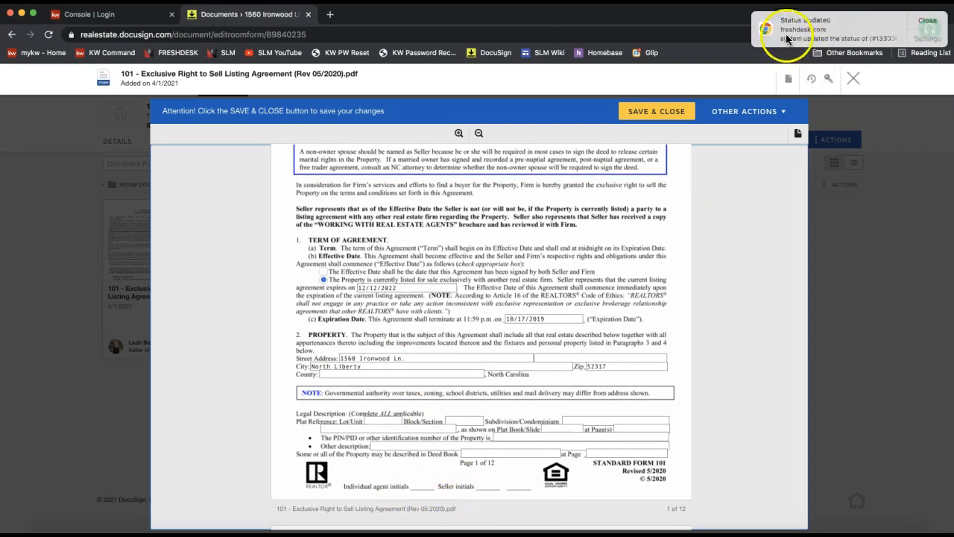
{"action": "left_click_drag", "start_coordinate": [791, 37], "coordinate": [887, 37]}
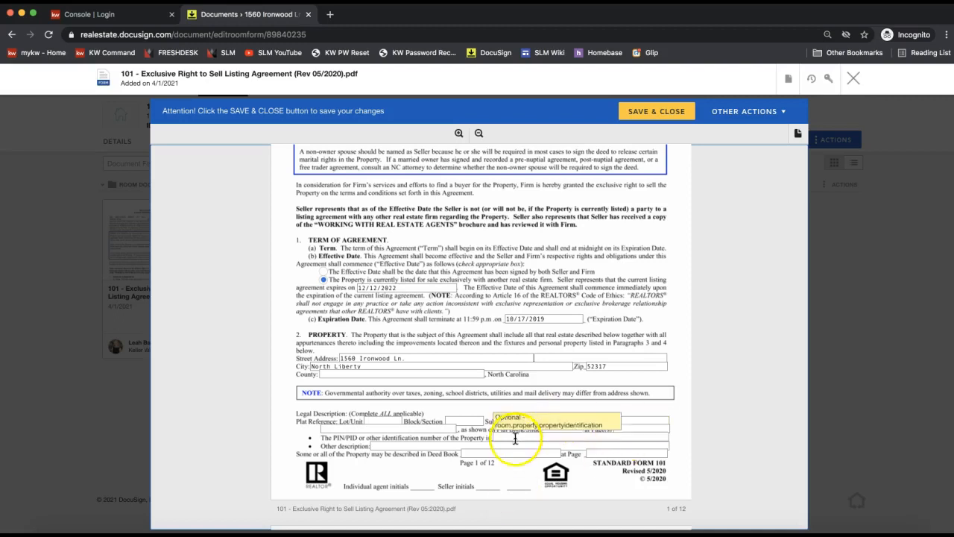
{"action": "left_click", "coordinate": [477, 453]}
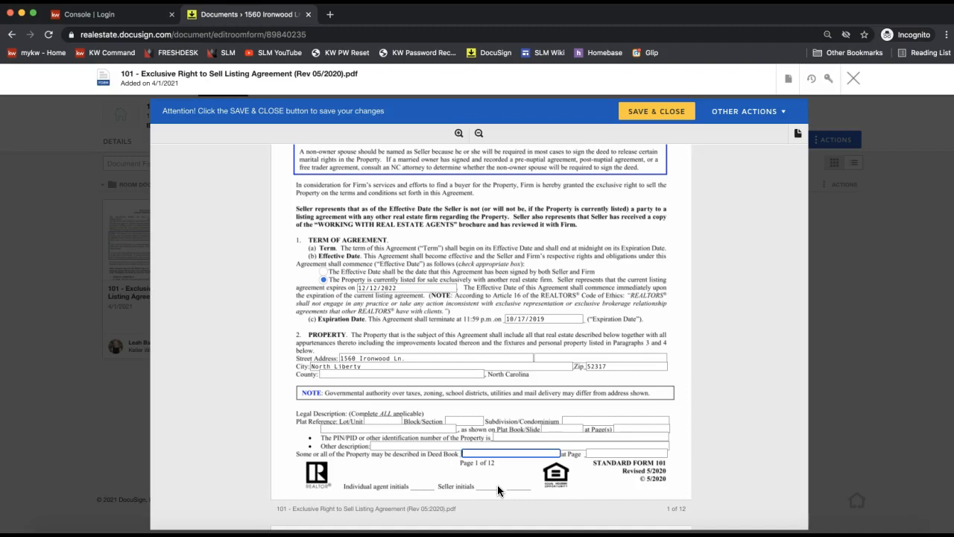
{"action": "scroll", "coordinate": [566, 406], "scroll_direction": "up", "scroll_amount": 5}
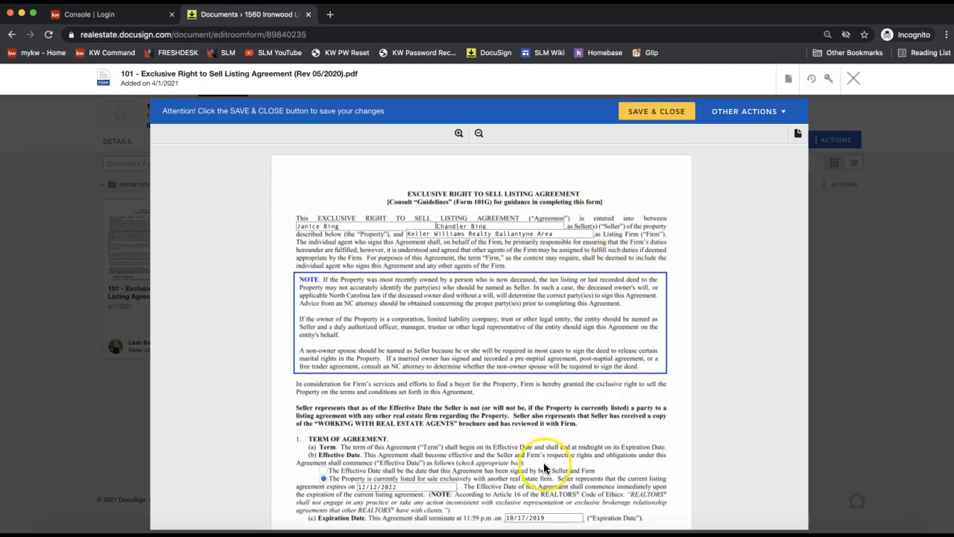
{"action": "left_click", "coordinate": [648, 117]}
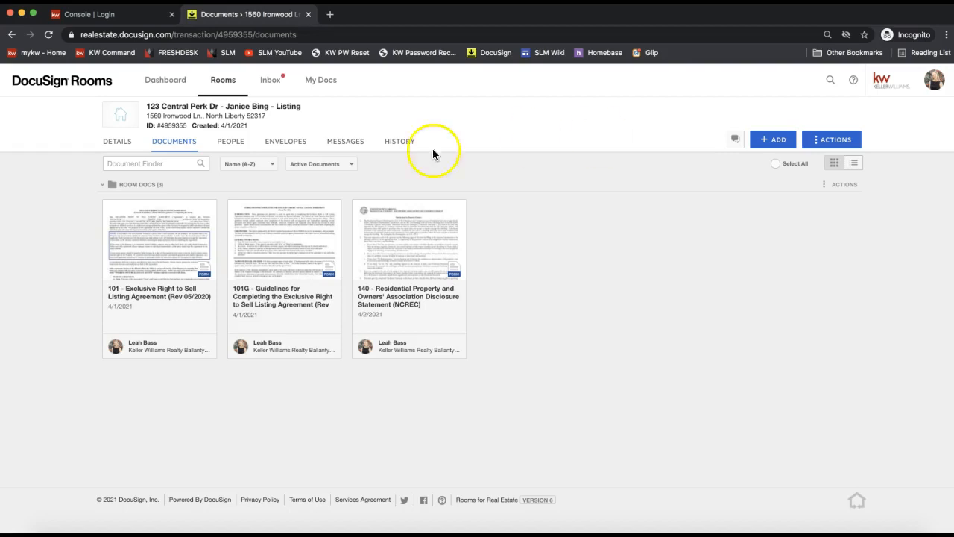
- Go to the room's envelopes and create a new envelope
{"action": "left_click", "coordinate": [274, 145]}
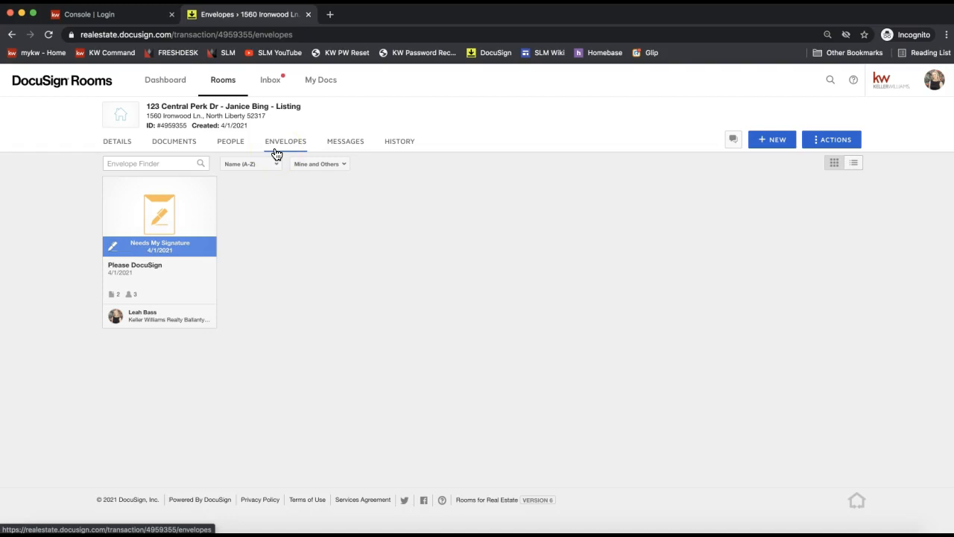
{"action": "left_click", "coordinate": [291, 149]}
{"action": "left_click", "coordinate": [773, 144]}
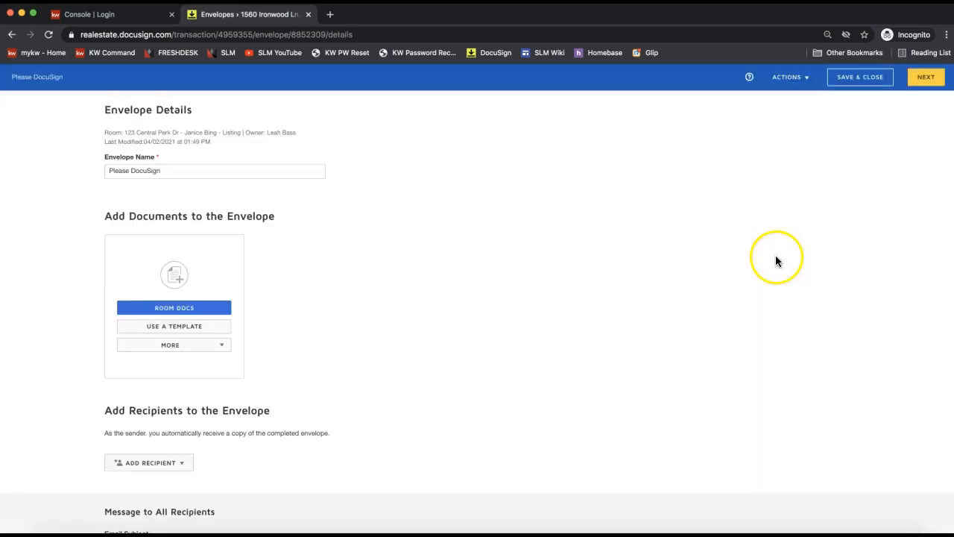
- Add the room document 101 - Exclusive Right to Sell Listing Agreement (Rev 05/2020) to the envelope
{"action": "triple_click", "coordinate": [126, 110]}
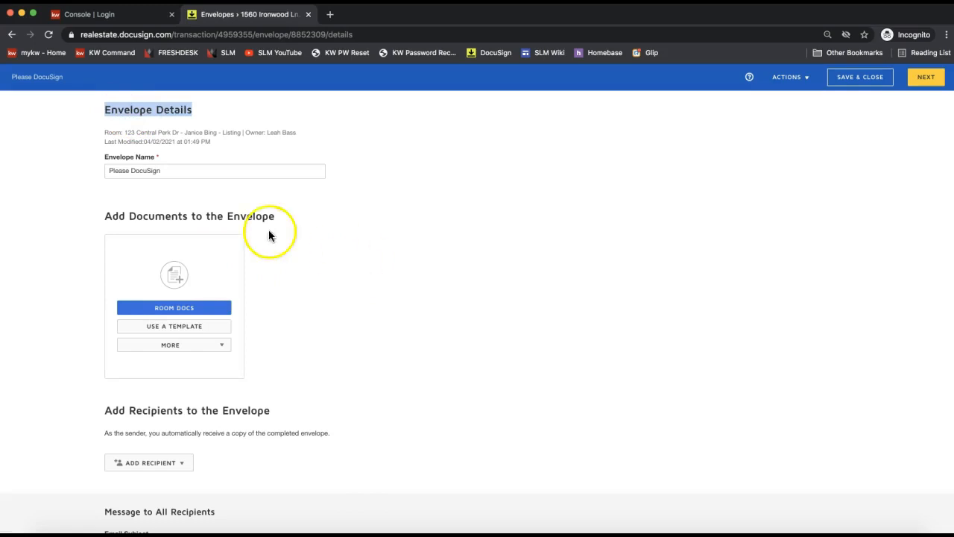
{"action": "triple_click", "coordinate": [170, 215]}
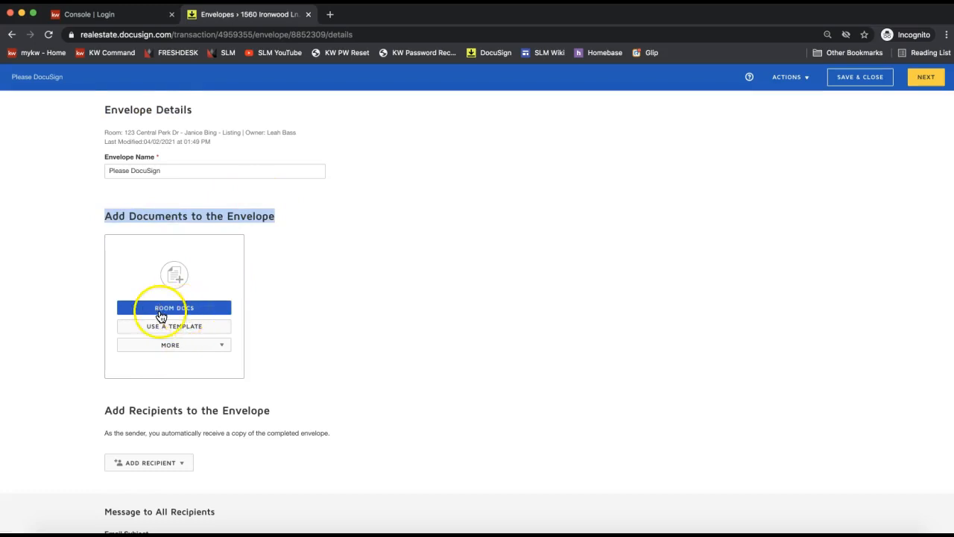
{"action": "left_click", "coordinate": [169, 313]}
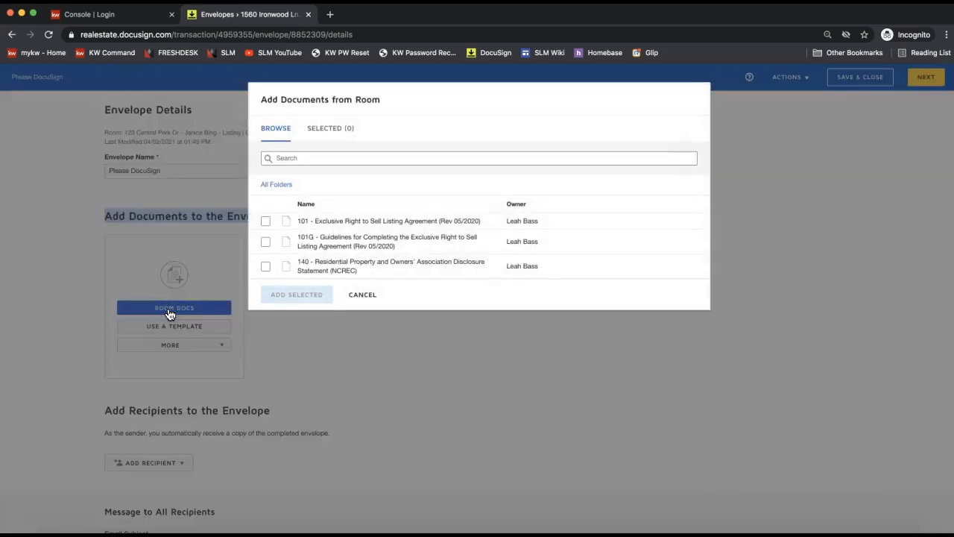
{"action": "left_click", "coordinate": [265, 223]}
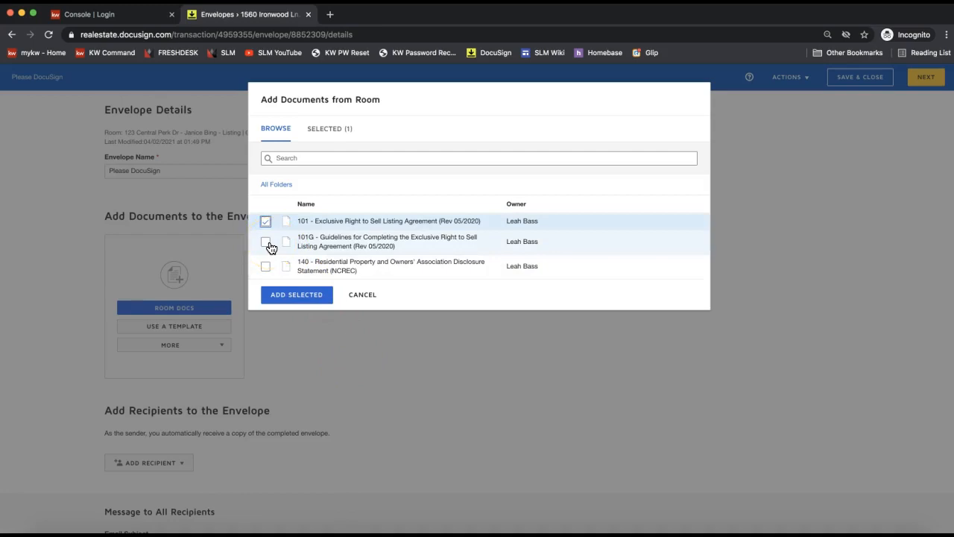
{"action": "left_click", "coordinate": [298, 292]}
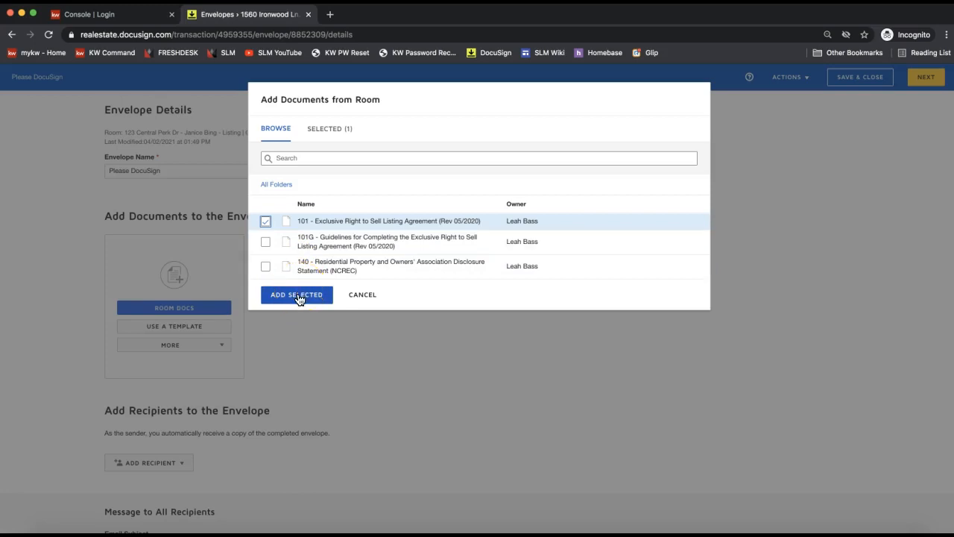
{"action": "left_click", "coordinate": [298, 296]}
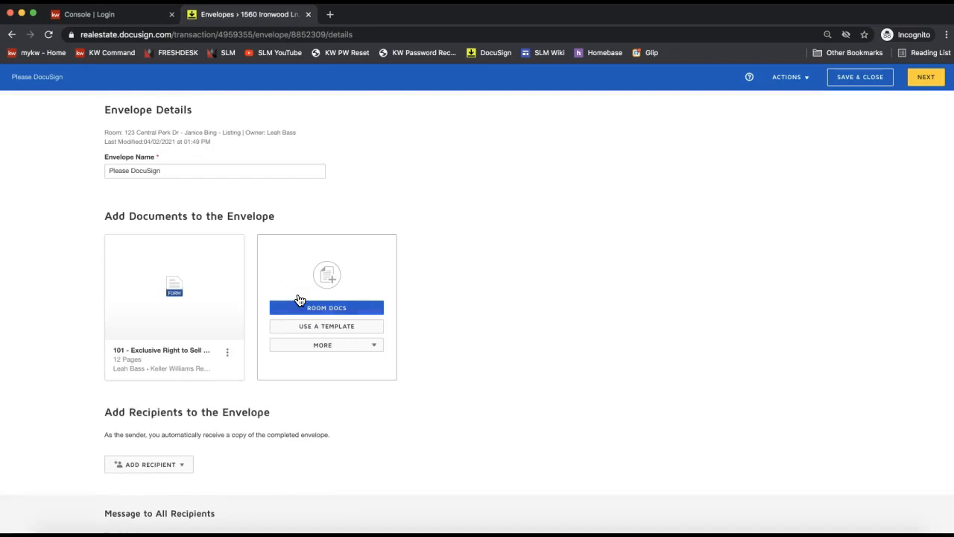
- Start adding recipients to the envelope from the pre-tagged roles
{"action": "scroll", "coordinate": [181, 424], "scroll_direction": "down", "scroll_amount": 2}
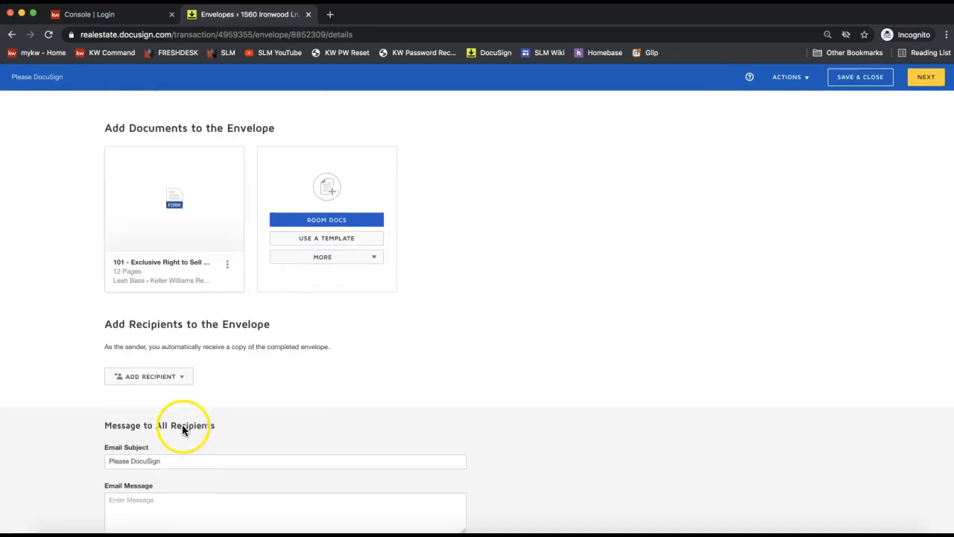
{"action": "double_click", "coordinate": [141, 328]}
{"action": "left_click", "coordinate": [142, 329]}
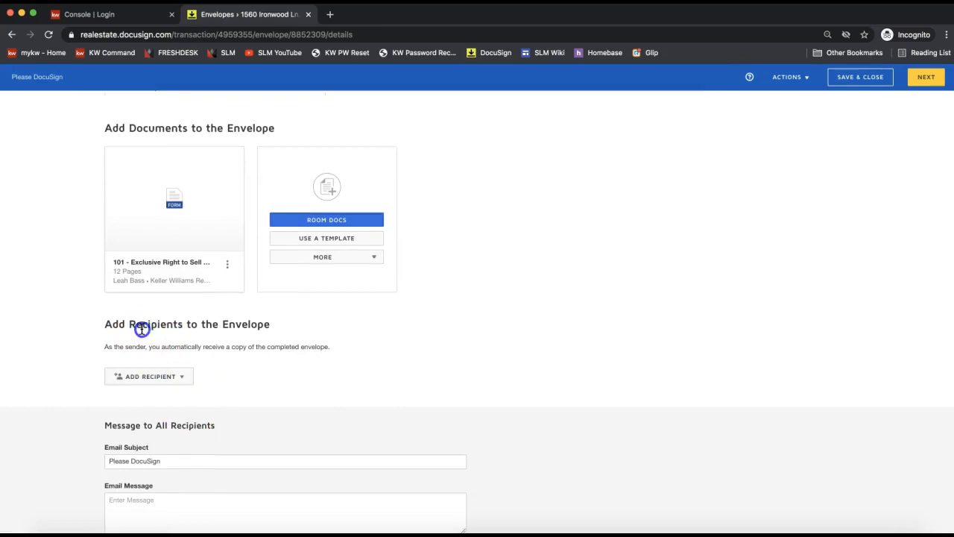
{"action": "triple_click", "coordinate": [142, 328]}
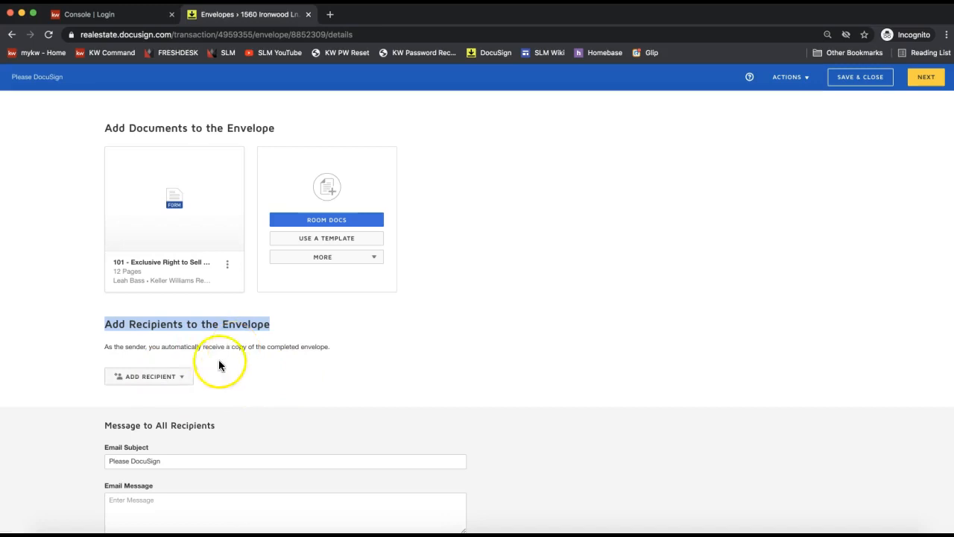
{"action": "left_click", "coordinate": [152, 380]}
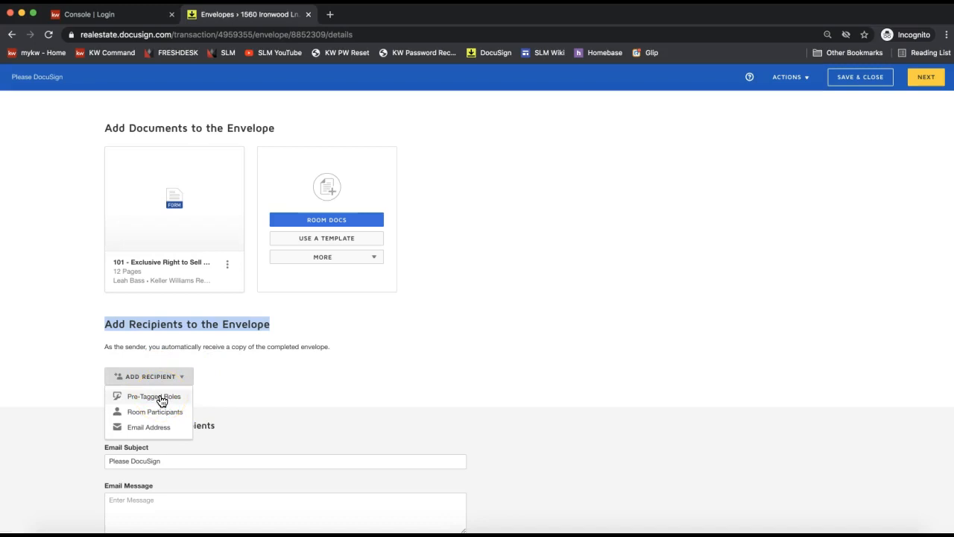
{"action": "left_click", "coordinate": [145, 401]}
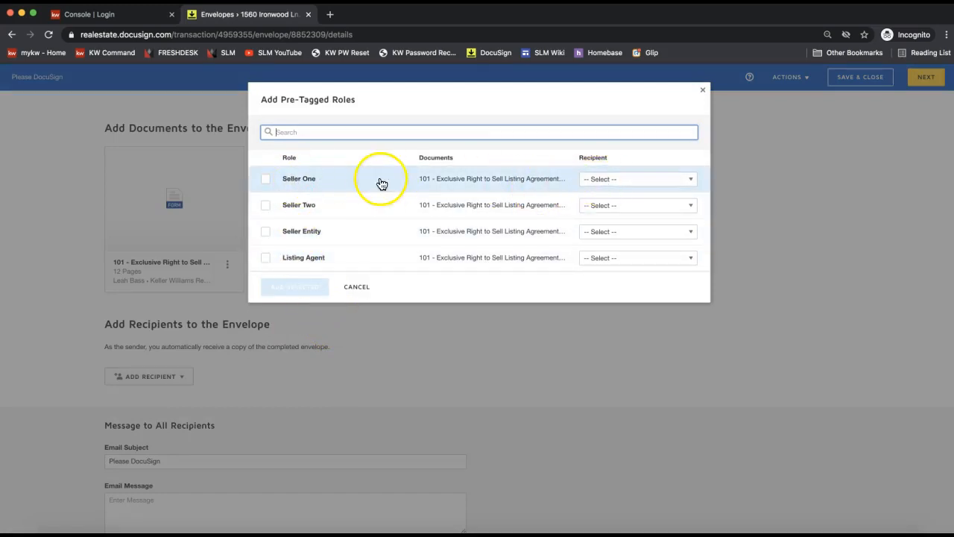
- Assign the two sellers to Seller One and Seller Two and the agent to Listing Agent, and add these roles to the envelope
{"action": "left_click", "coordinate": [642, 186]}
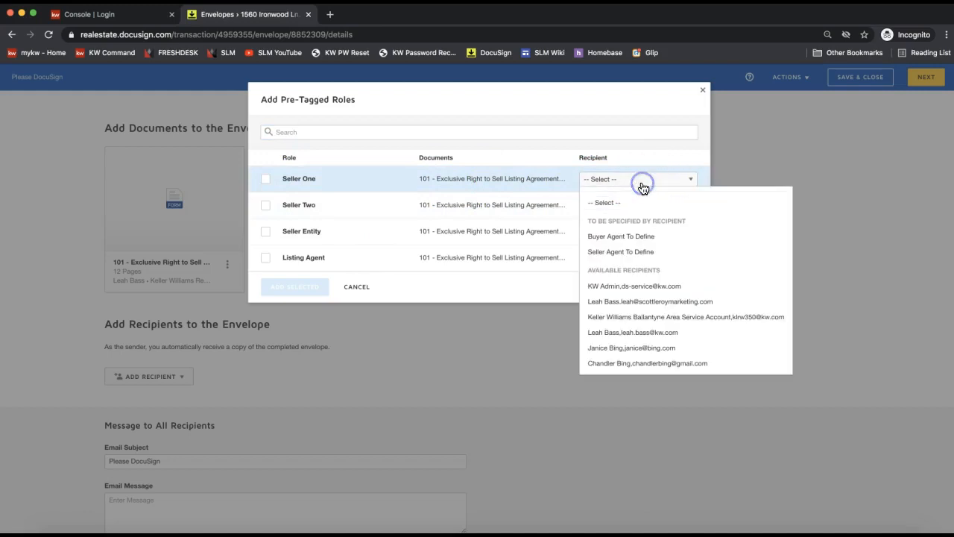
{"action": "left_click", "coordinate": [672, 347]}
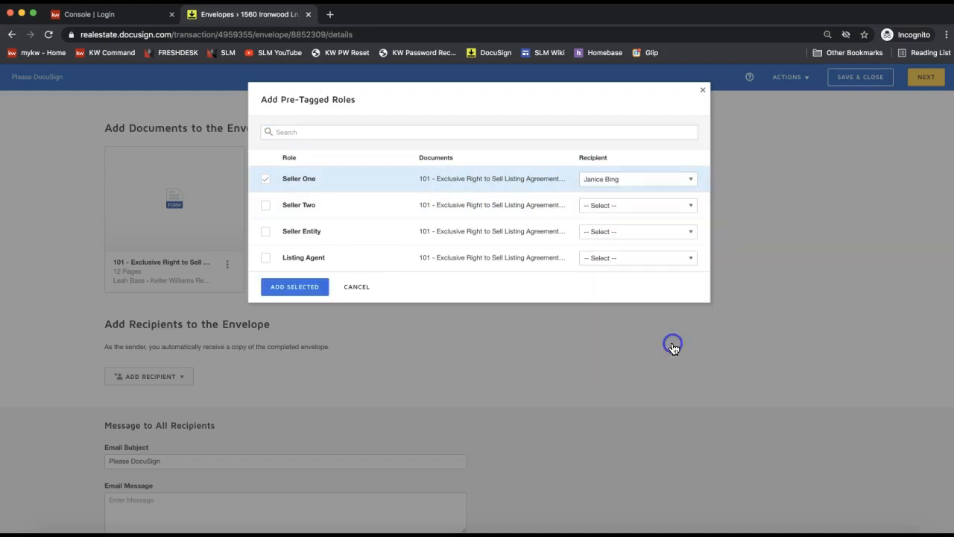
{"action": "left_click", "coordinate": [600, 207]}
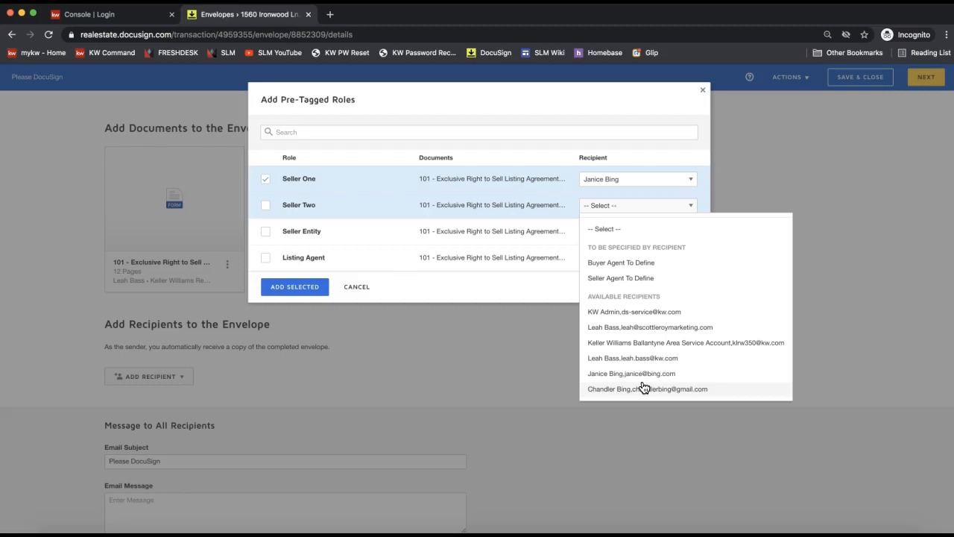
{"action": "left_click", "coordinate": [619, 389]}
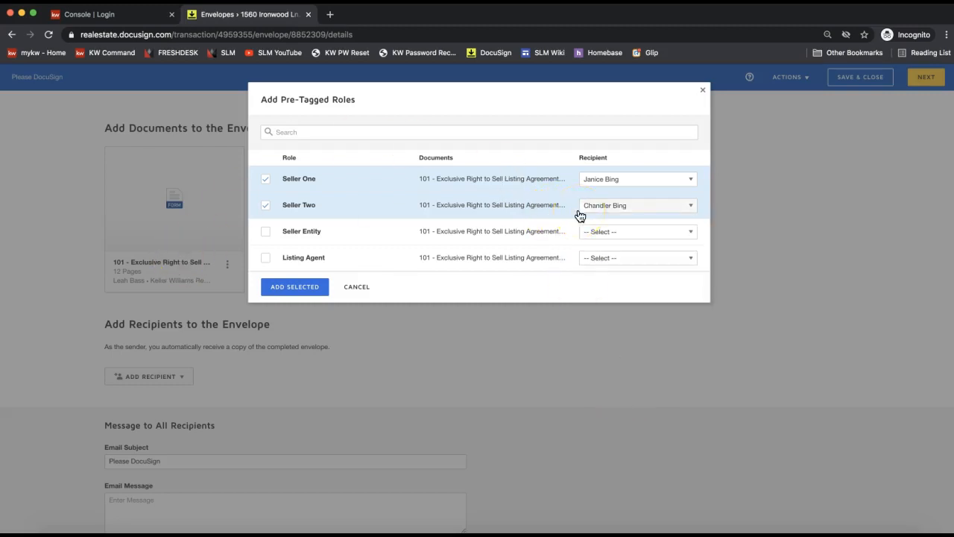
{"action": "left_click", "coordinate": [608, 257]}
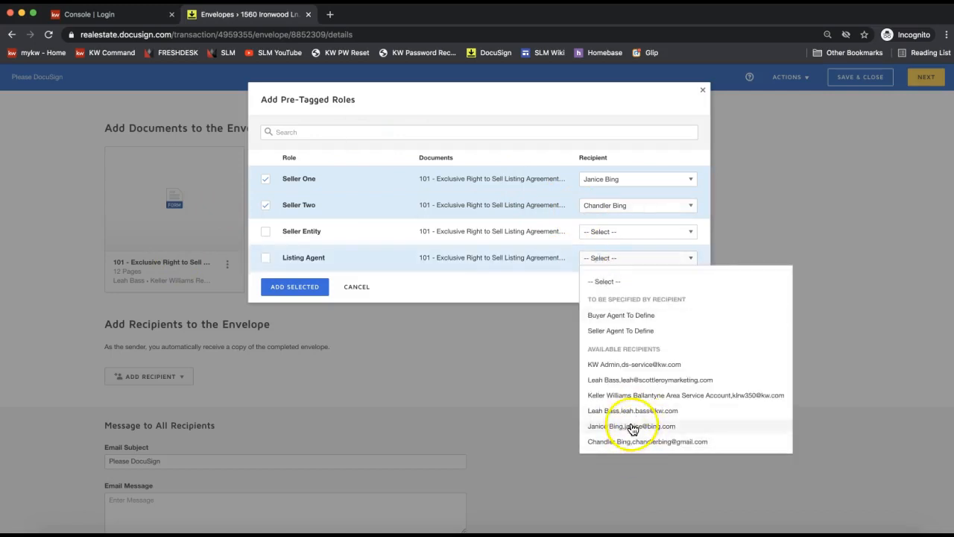
{"action": "left_click", "coordinate": [618, 379]}
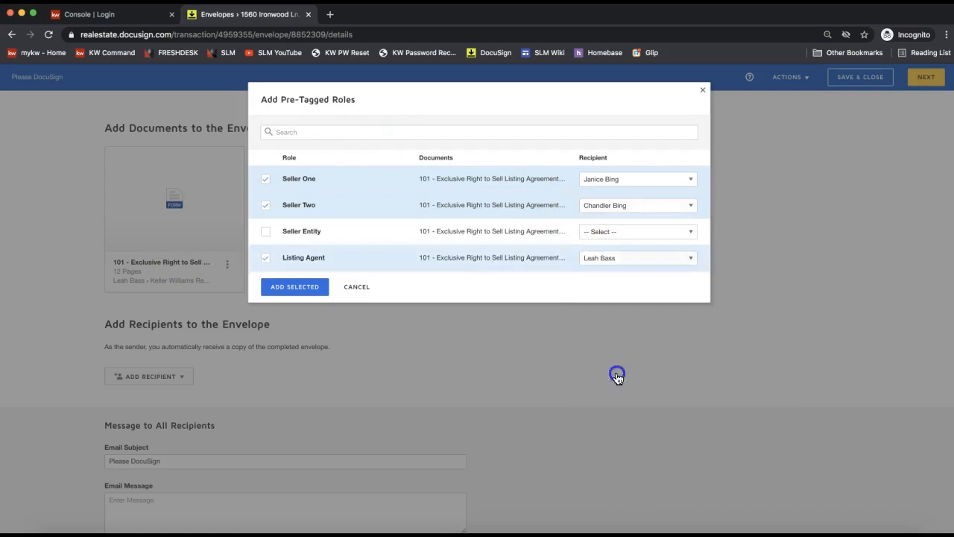
{"action": "left_click", "coordinate": [292, 290]}
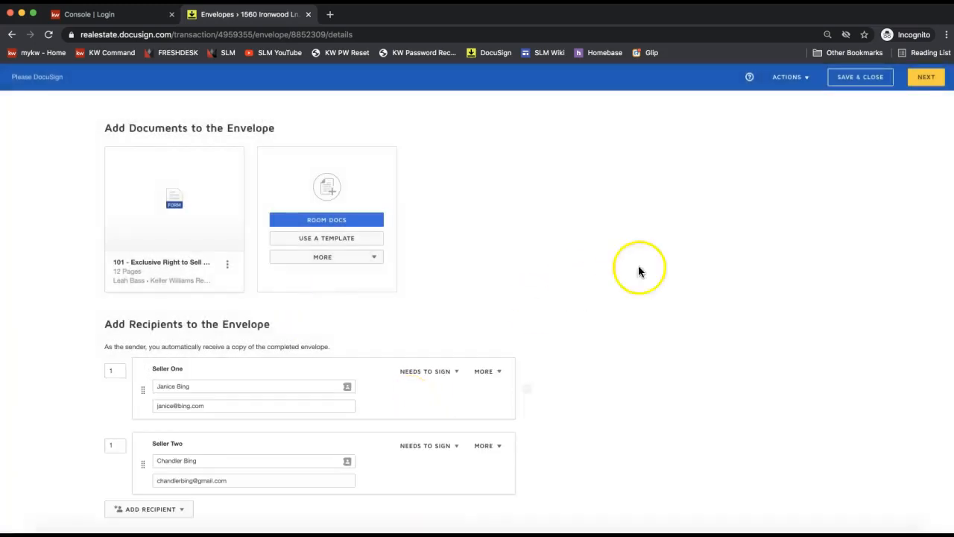
- Review the envelope's recipients and documents, and continue to the field placement stage
{"action": "scroll", "coordinate": [725, 292], "scroll_direction": "down", "scroll_amount": 3}
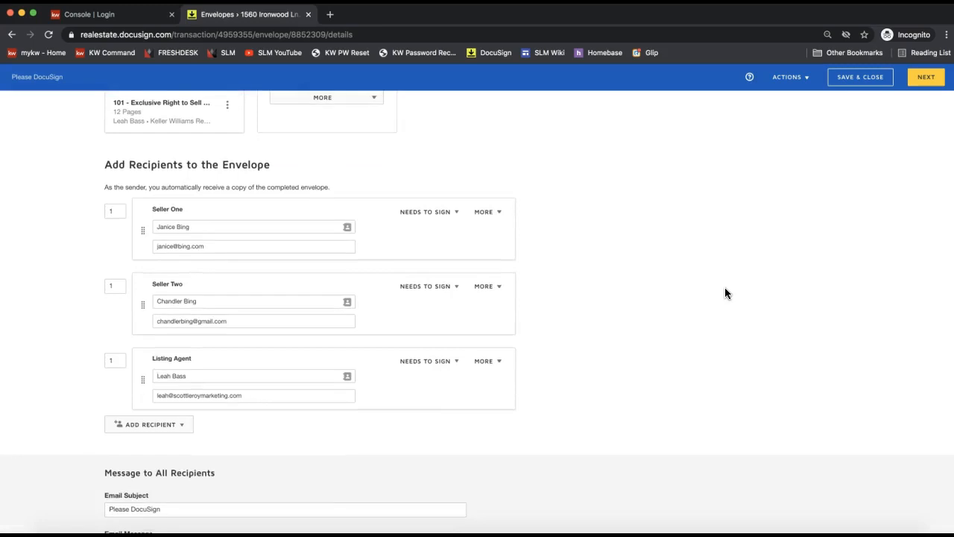
{"action": "scroll", "coordinate": [725, 293], "scroll_direction": "up", "scroll_amount": 1}
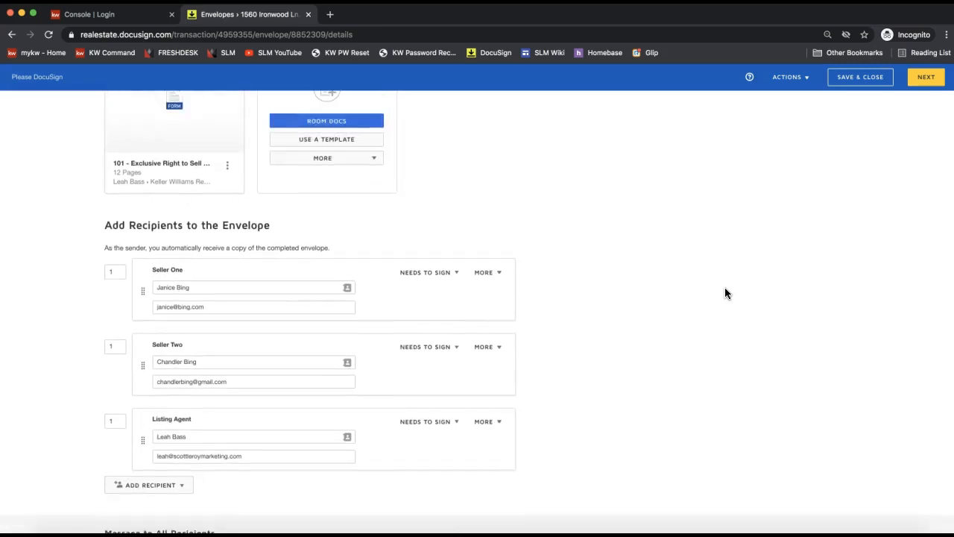
{"action": "scroll", "coordinate": [724, 293], "scroll_direction": "up", "scroll_amount": 3}
{"action": "left_click", "coordinate": [923, 83]}
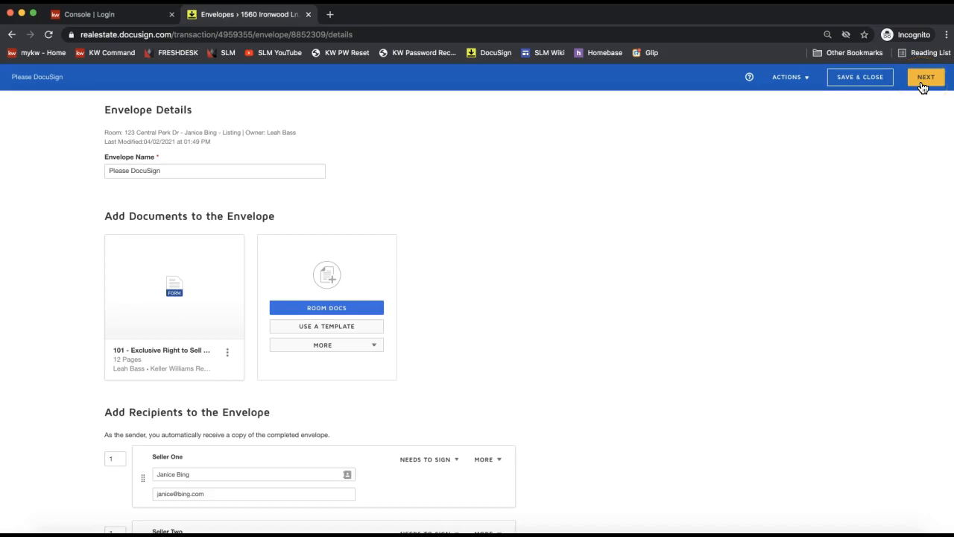
{"action": "left_click", "coordinate": [923, 85]}
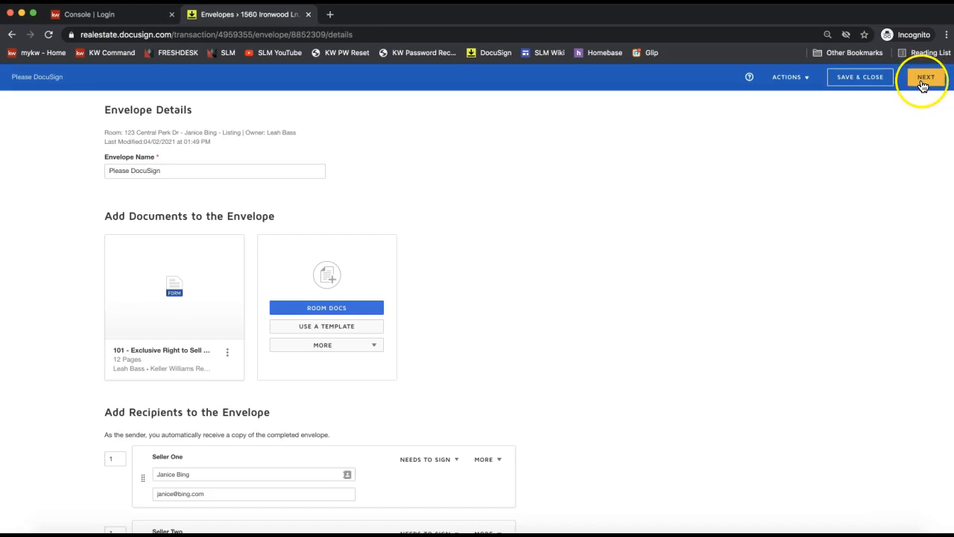
{"action": "left_click", "coordinate": [922, 82]}
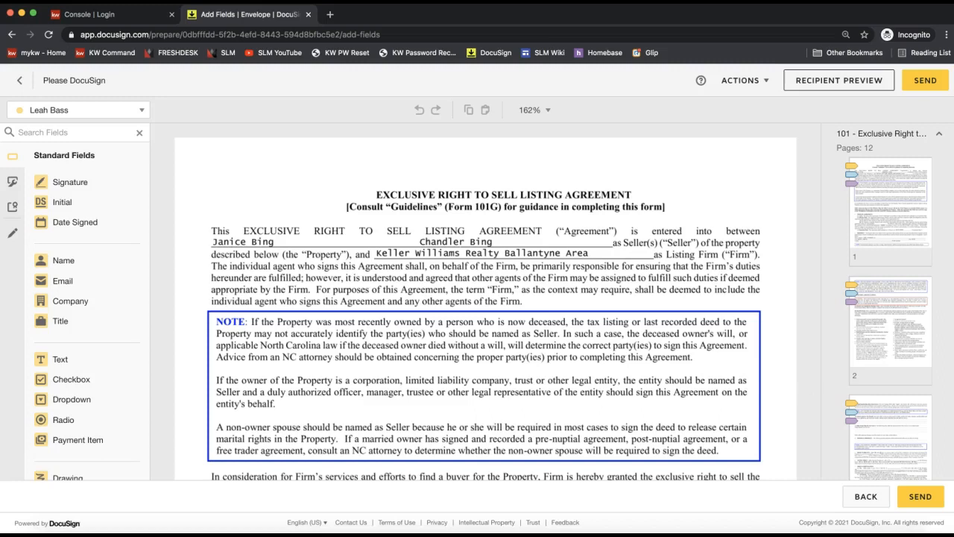
- Examine the pre-placed agent and seller initial fields at the foot of pages 1 and 2 of the listing agreement
{"action": "scroll", "coordinate": [578, 345], "scroll_direction": "down", "scroll_amount": 3}
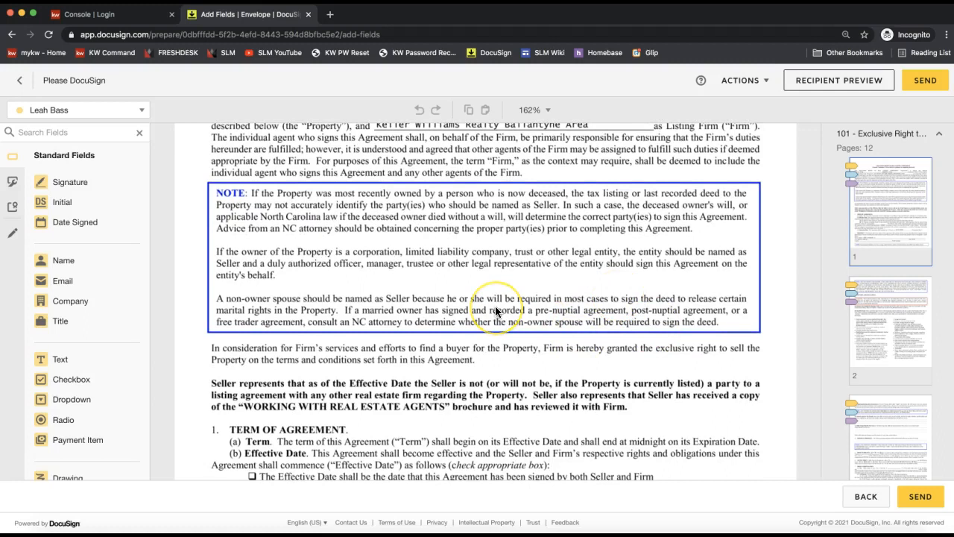
{"action": "scroll", "coordinate": [571, 345], "scroll_direction": "down", "scroll_amount": 10}
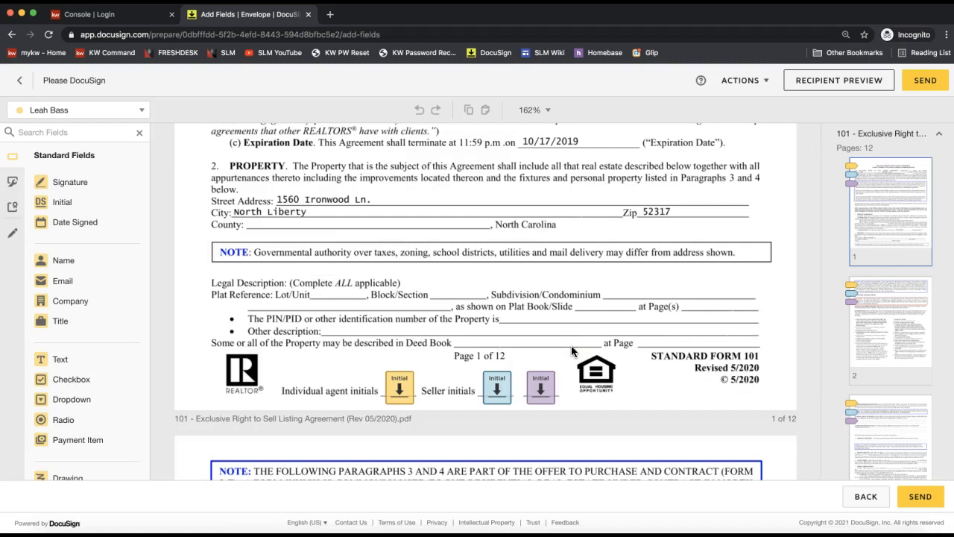
{"action": "scroll", "coordinate": [571, 345], "scroll_direction": "down", "scroll_amount": 1}
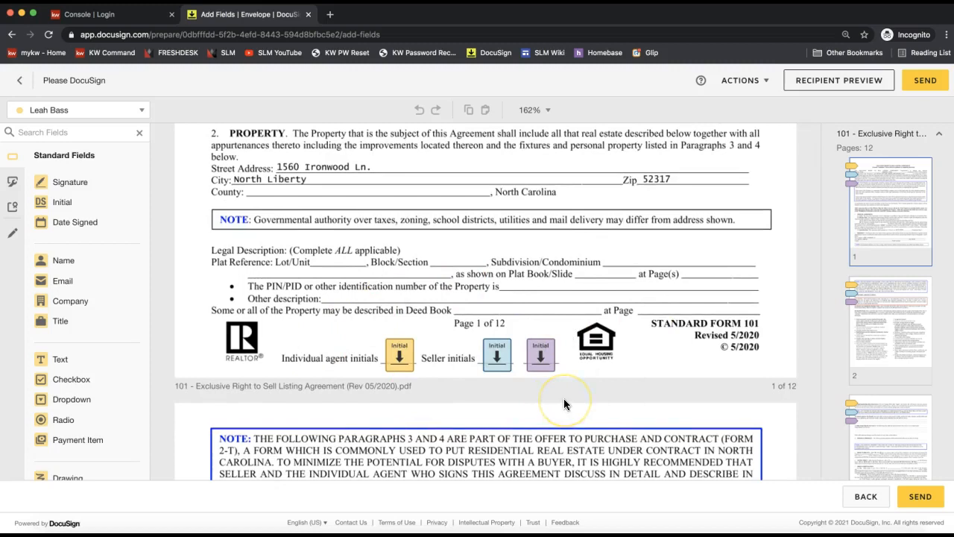
{"action": "scroll", "coordinate": [565, 403], "scroll_direction": "down", "scroll_amount": 2}
{"action": "scroll", "coordinate": [564, 403], "scroll_direction": "down", "scroll_amount": 4}
{"action": "scroll", "coordinate": [563, 398], "scroll_direction": "down", "scroll_amount": 20}
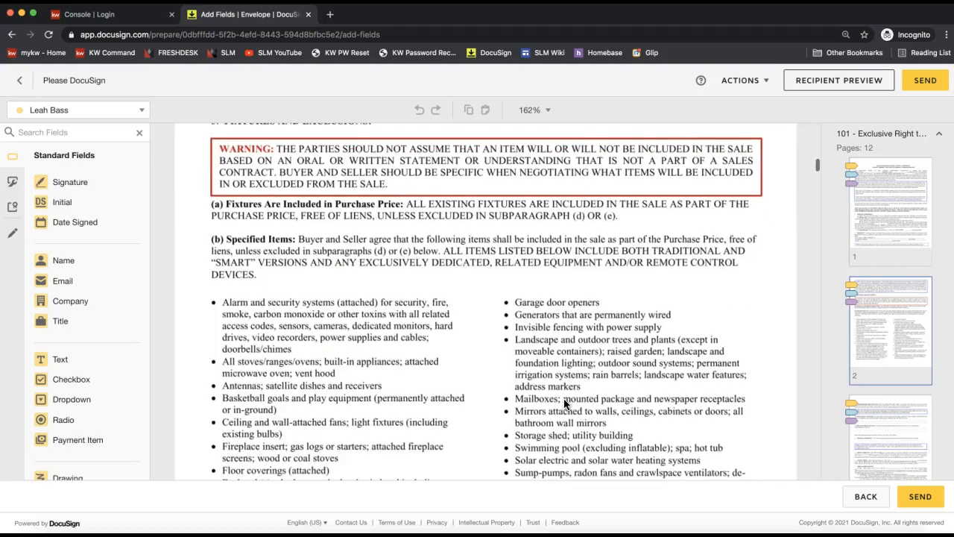
{"action": "left_click", "coordinate": [487, 383]}
{"action": "left_click", "coordinate": [527, 388]}
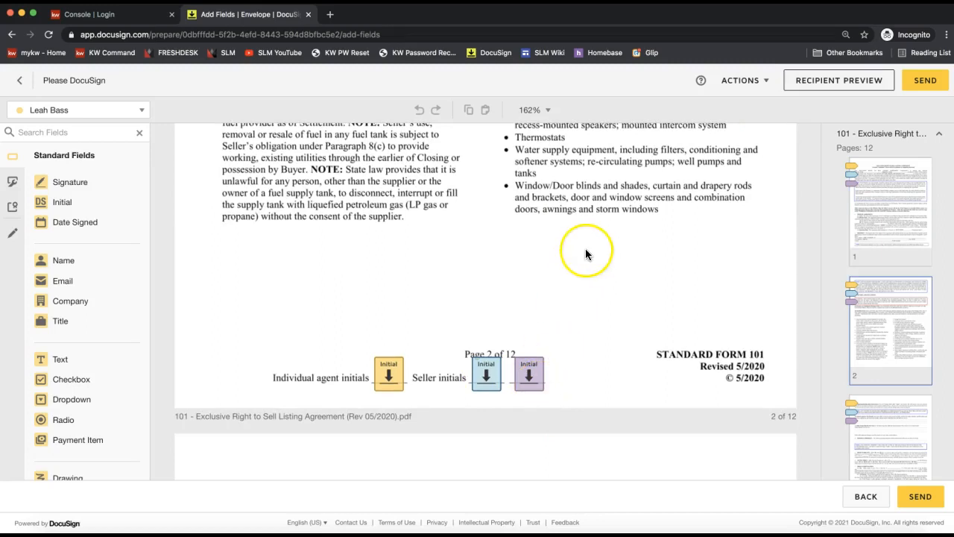
- Return to page 1 of the agreement and compare the colours of its initial fields with the recipient list
{"action": "scroll", "coordinate": [586, 253], "scroll_direction": "up", "scroll_amount": 12}
{"action": "scroll", "coordinate": [586, 254], "scroll_direction": "up", "scroll_amount": 15}
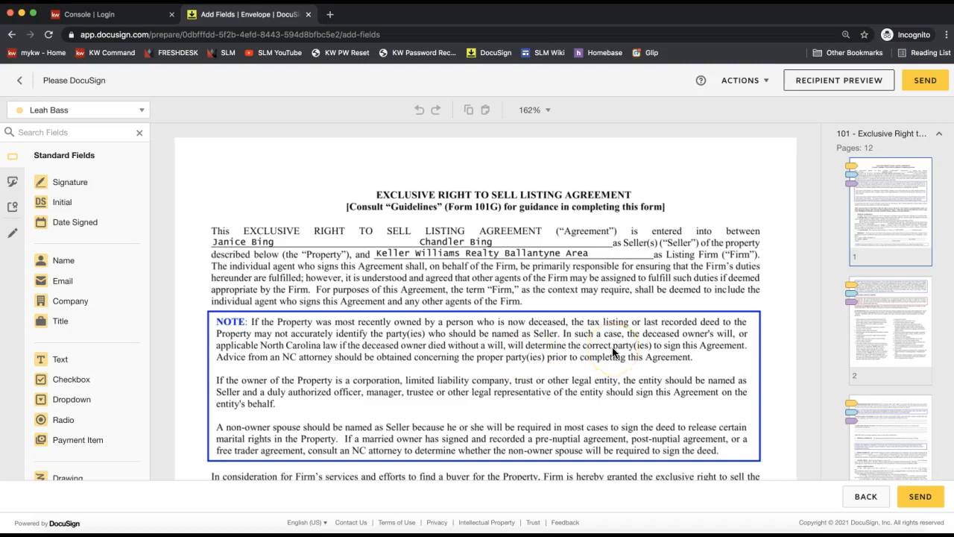
{"action": "scroll", "coordinate": [613, 352], "scroll_direction": "down", "scroll_amount": 2}
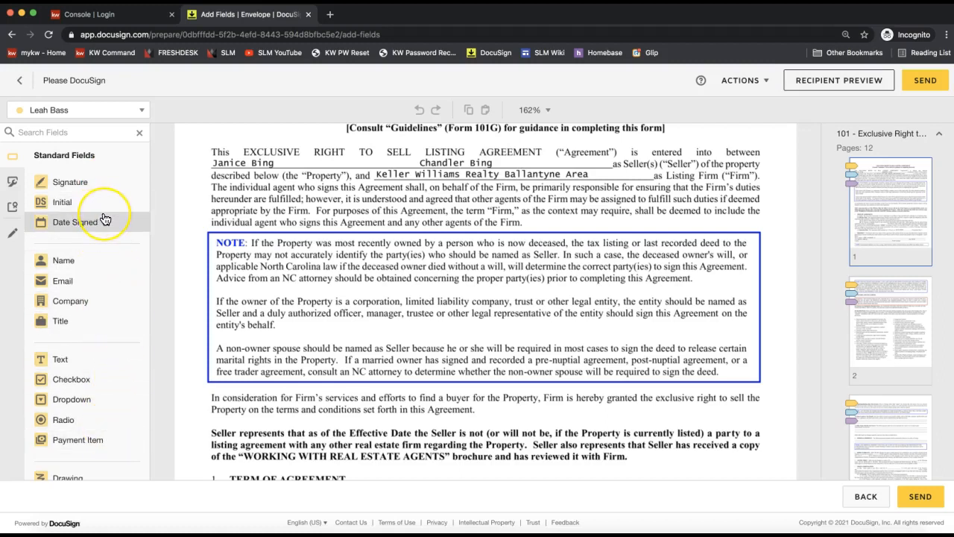
{"action": "scroll", "coordinate": [688, 378], "scroll_direction": "down", "scroll_amount": 4}
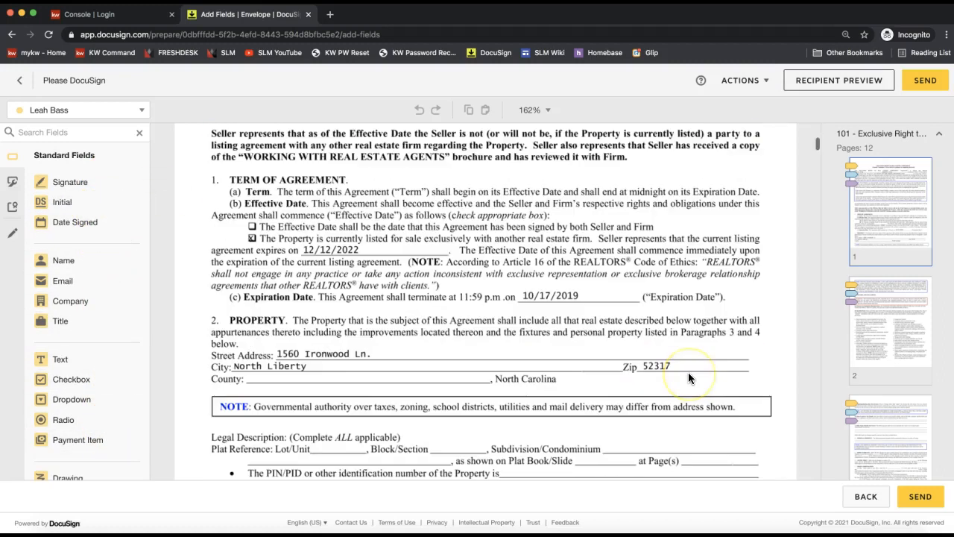
{"action": "scroll", "coordinate": [688, 377], "scroll_direction": "down", "scroll_amount": 1}
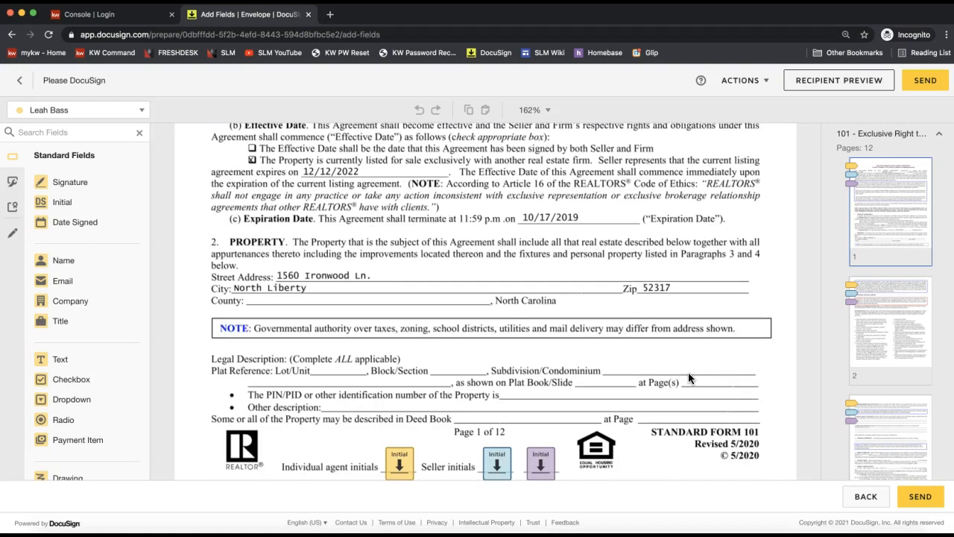
{"action": "scroll", "coordinate": [688, 372], "scroll_direction": "down", "scroll_amount": 1}
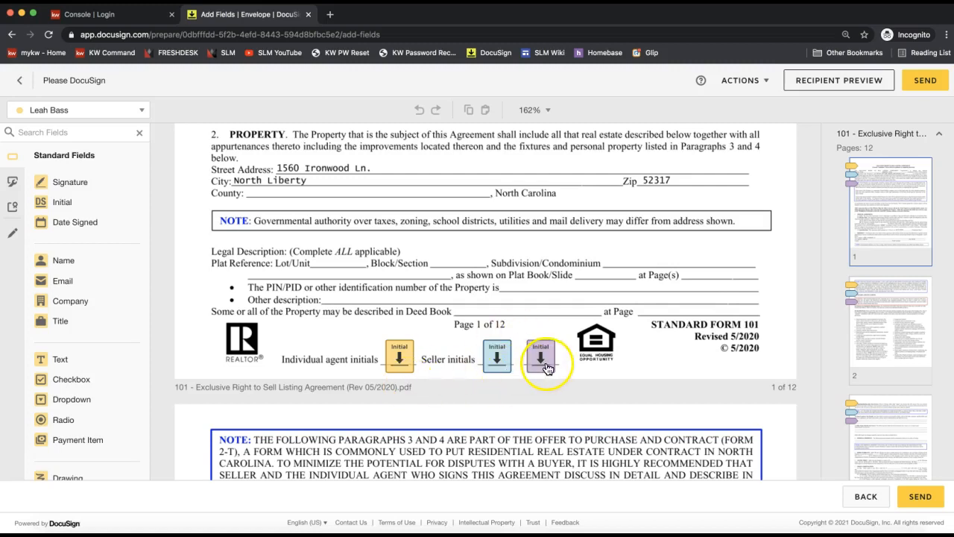
{"action": "left_click", "coordinate": [82, 112]}
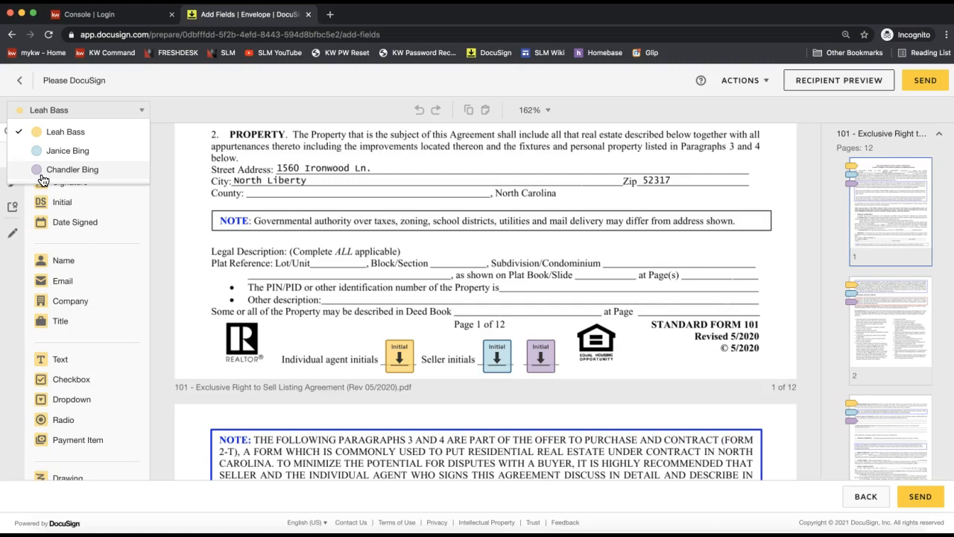
{"action": "left_click", "coordinate": [485, 373]}
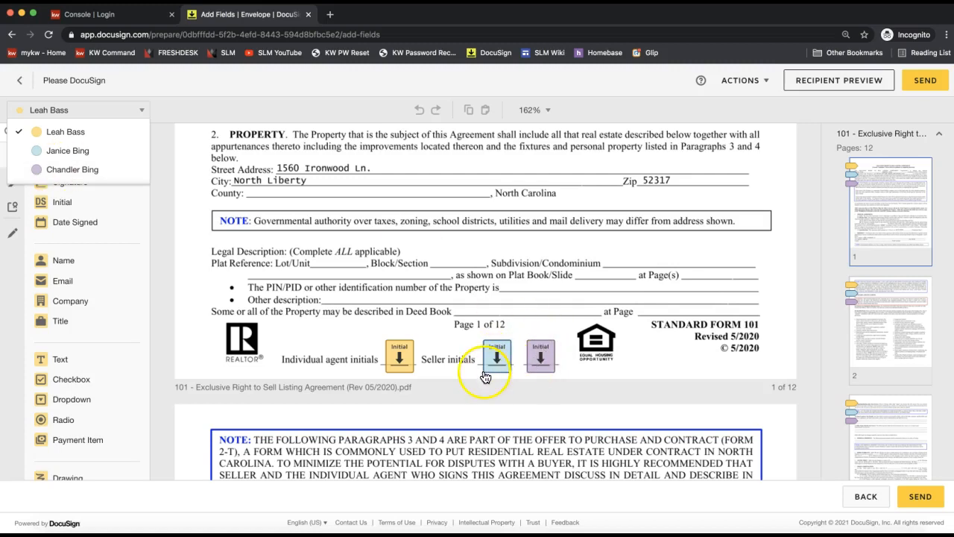
- Look through the listing agreement from page 1 to the blank lines under section 4, Personal Property, on page 3
{"action": "scroll", "coordinate": [564, 327], "scroll_direction": "up", "scroll_amount": 4}
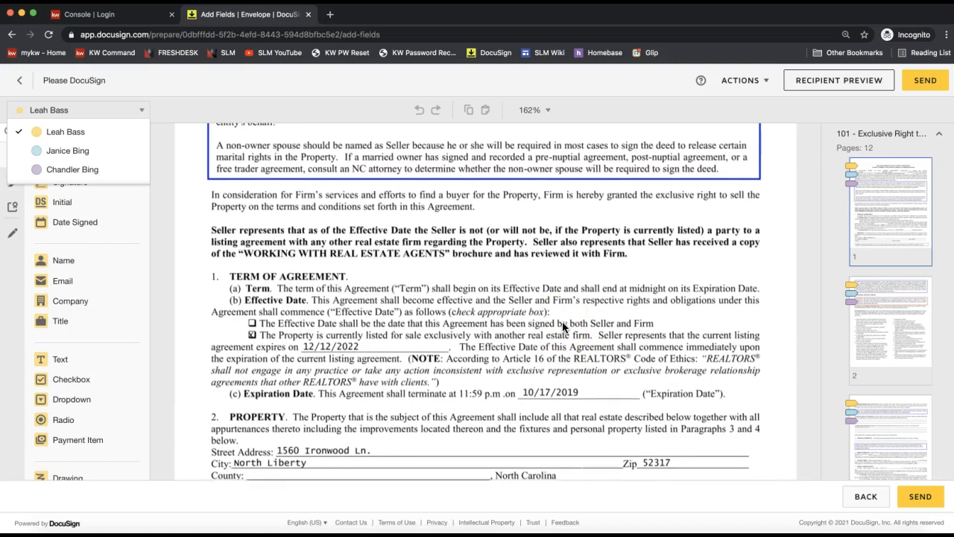
{"action": "scroll", "coordinate": [564, 327], "scroll_direction": "down", "scroll_amount": 2}
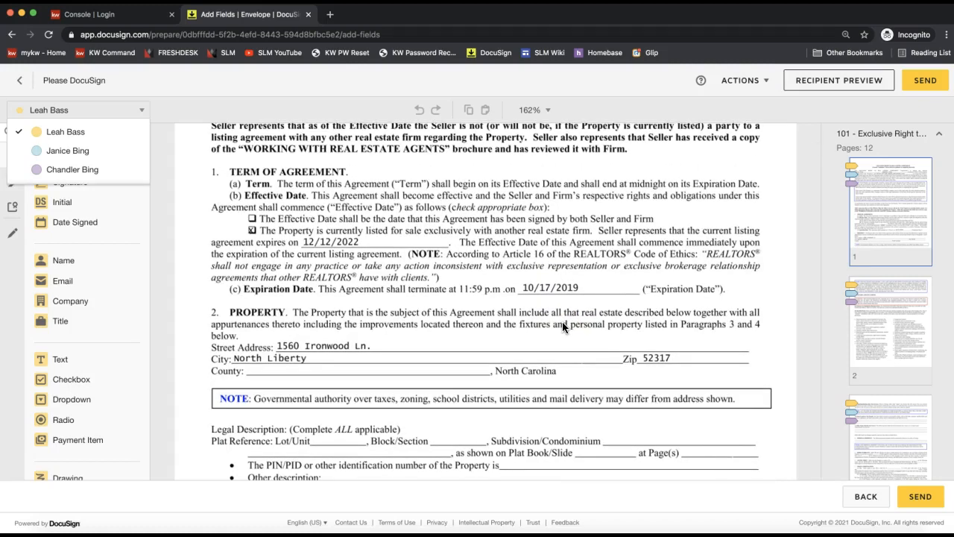
{"action": "scroll", "coordinate": [564, 326], "scroll_direction": "down", "scroll_amount": 15}
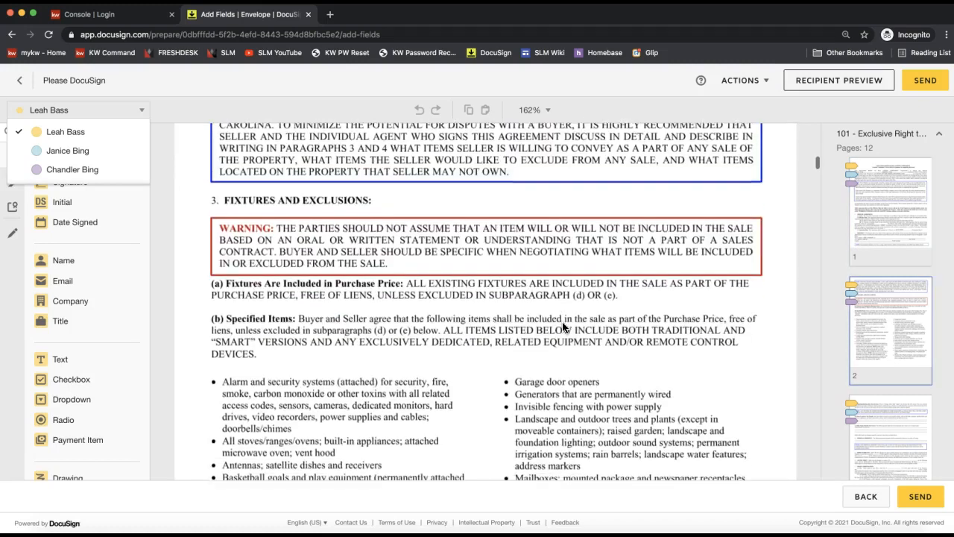
{"action": "scroll", "coordinate": [562, 326], "scroll_direction": "down", "scroll_amount": 8}
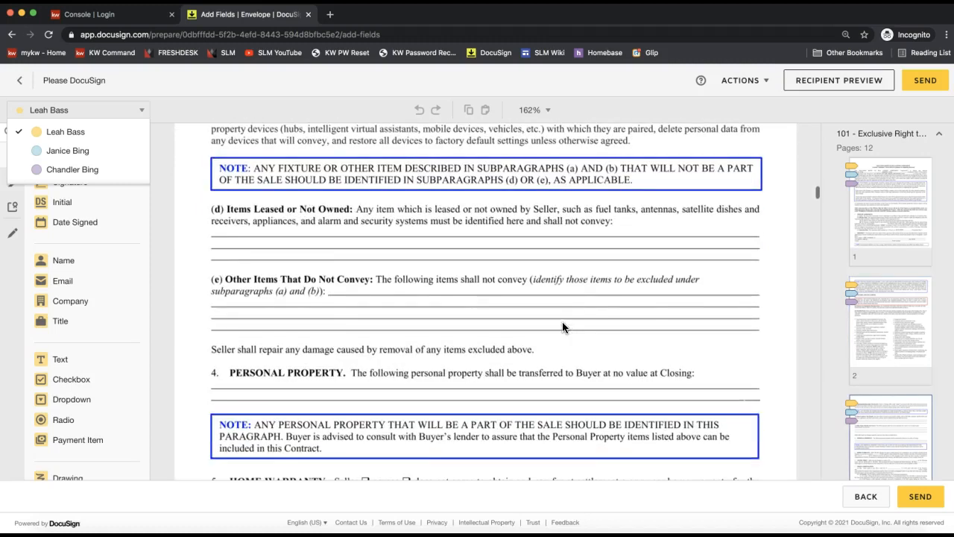
{"action": "scroll", "coordinate": [503, 330], "scroll_direction": "down", "scroll_amount": 1}
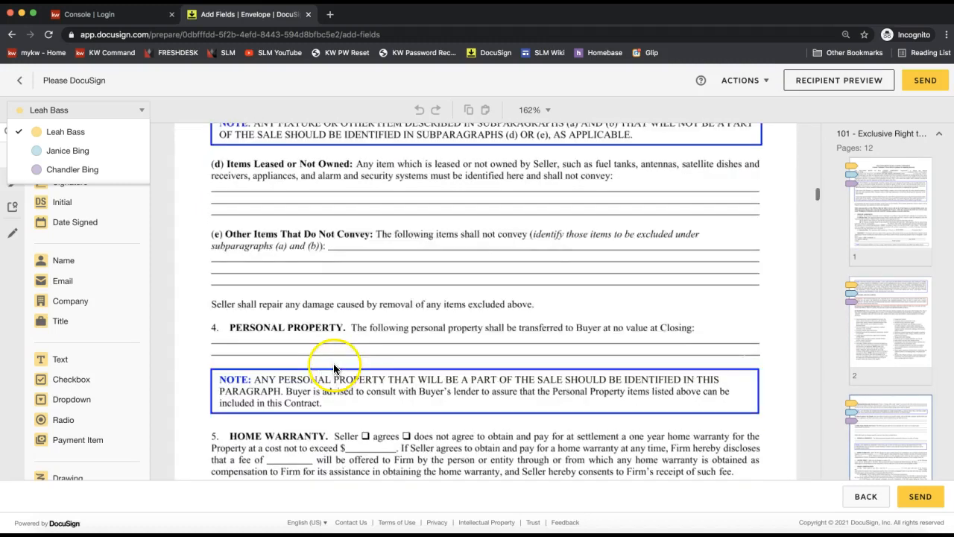
{"action": "scroll", "coordinate": [638, 325], "scroll_direction": "down", "scroll_amount": 1}
{"action": "scroll", "coordinate": [638, 319], "scroll_direction": "up", "scroll_amount": 1}
{"action": "left_click", "coordinate": [328, 319]}
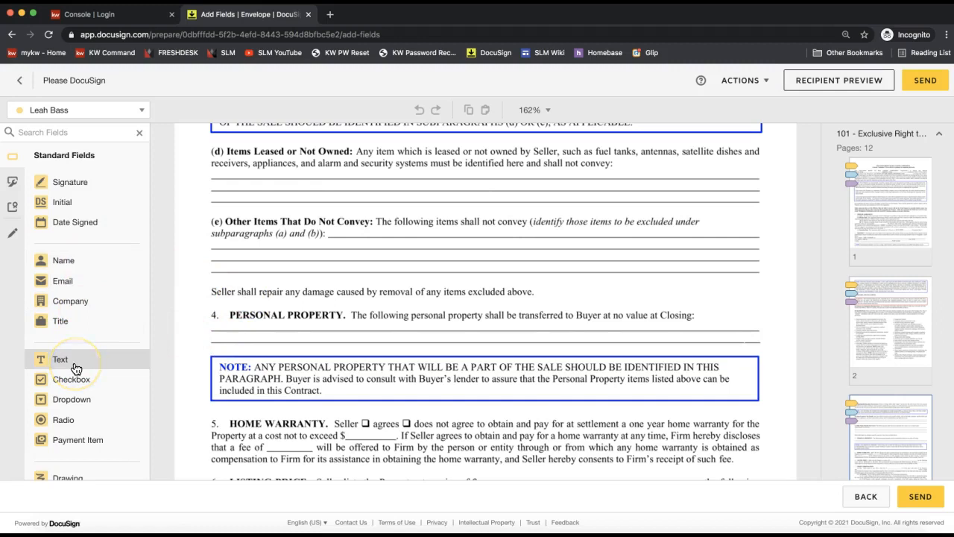
- Place a text field for the first seller at the start of the blank lines under section 4, Personal Property
{"action": "left_click", "coordinate": [34, 114]}
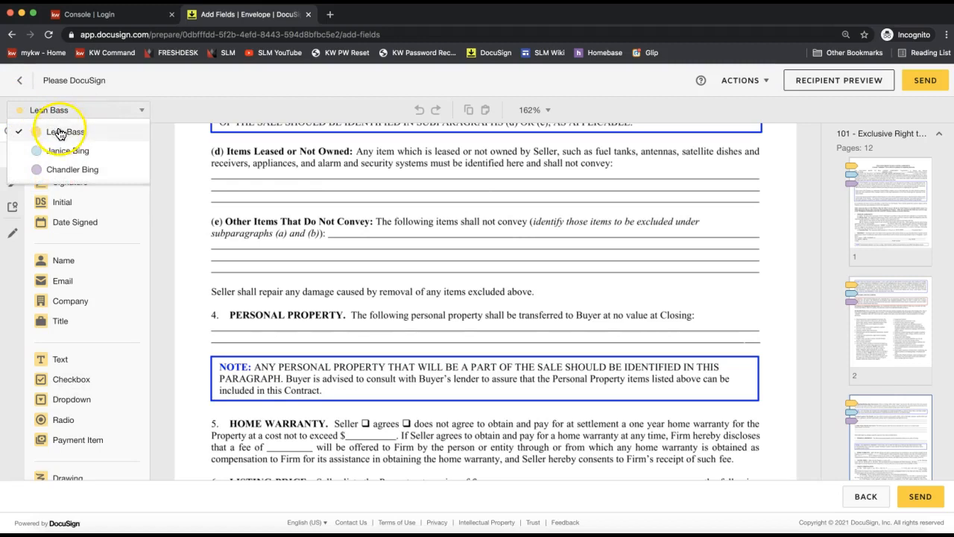
{"action": "left_click", "coordinate": [63, 152]}
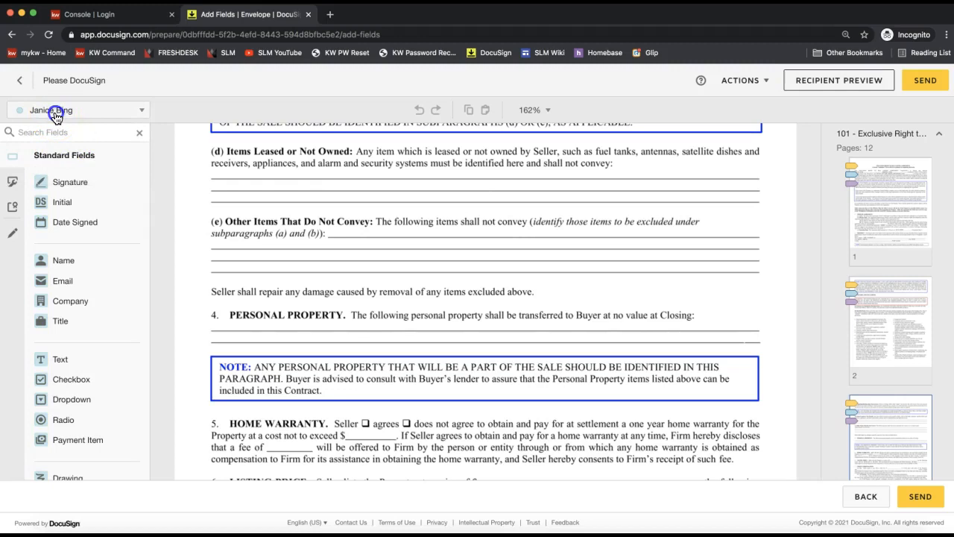
{"action": "left_click", "coordinate": [60, 116]}
{"action": "left_click", "coordinate": [160, 234]}
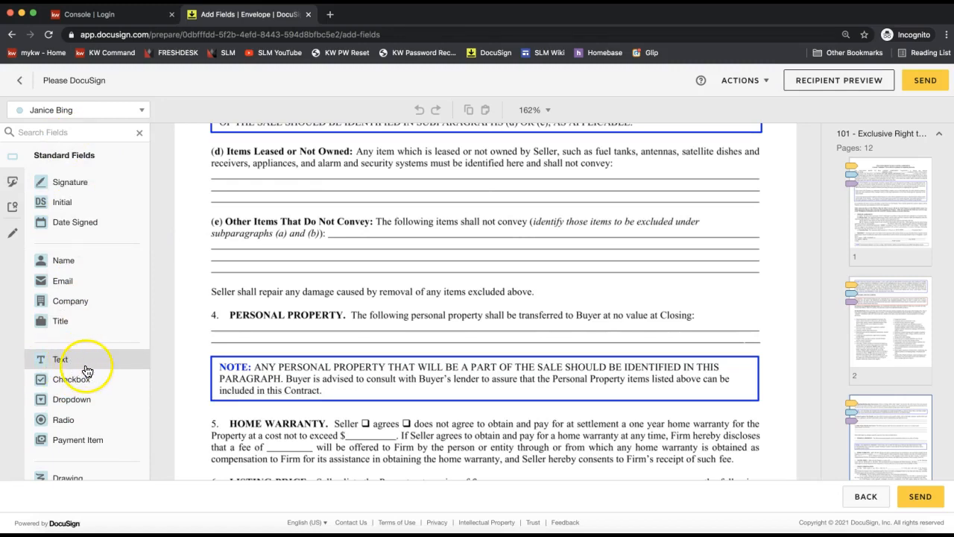
{"action": "left_click_drag", "start_coordinate": [100, 370], "coordinate": [213, 327]}
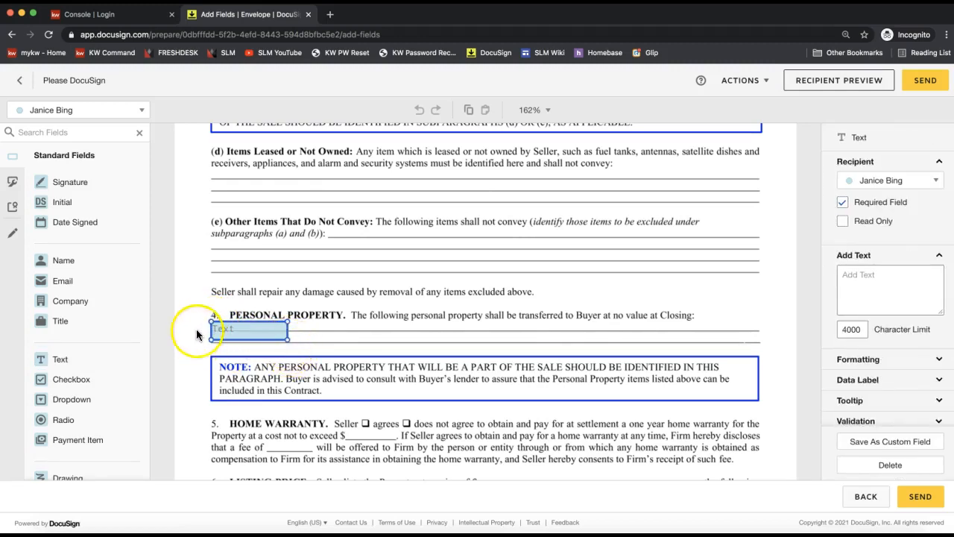
- Enlarge the Personal Property text field to cover both blank lines across the full text width
{"action": "left_click", "coordinate": [344, 327]}
{"action": "left_click", "coordinate": [252, 335]}
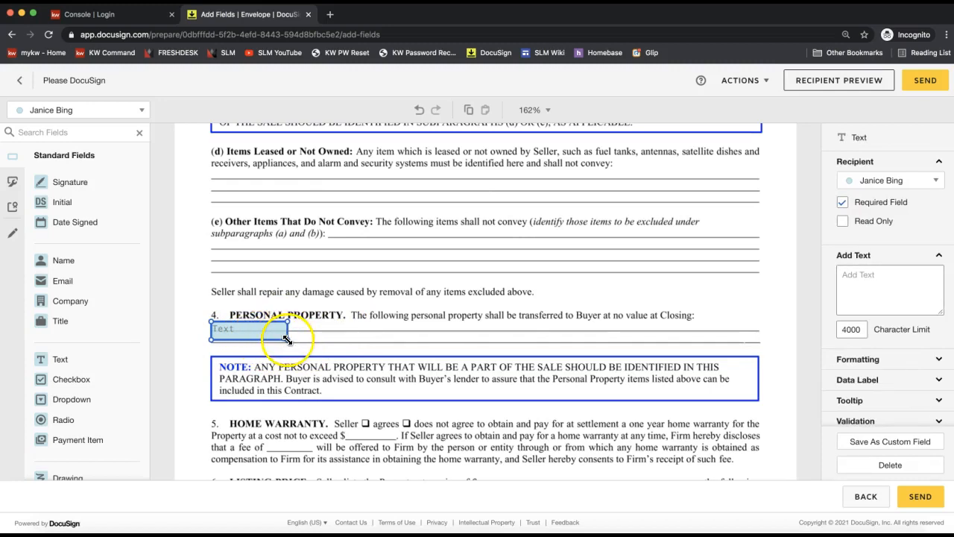
{"action": "left_click_drag", "start_coordinate": [302, 339], "coordinate": [759, 355]}
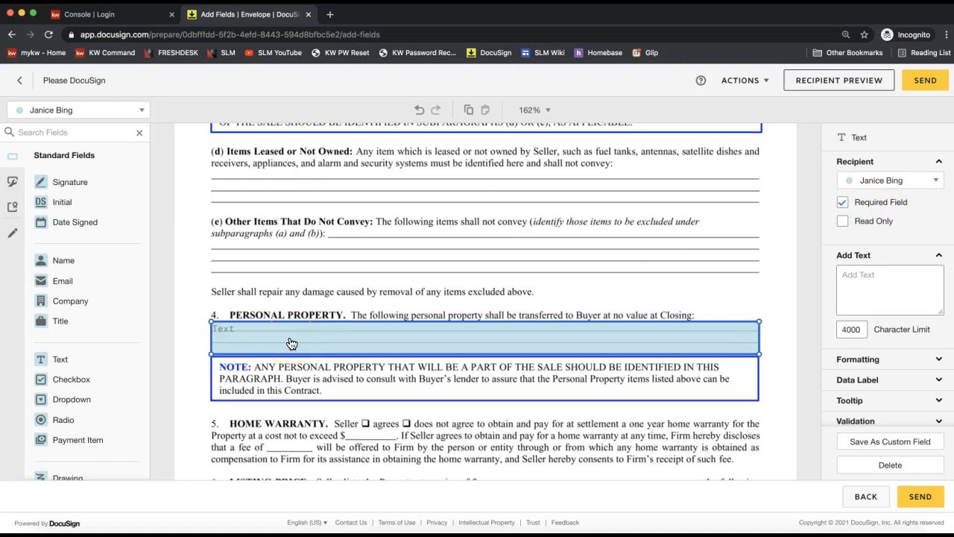
{"action": "left_click", "coordinate": [121, 110]}
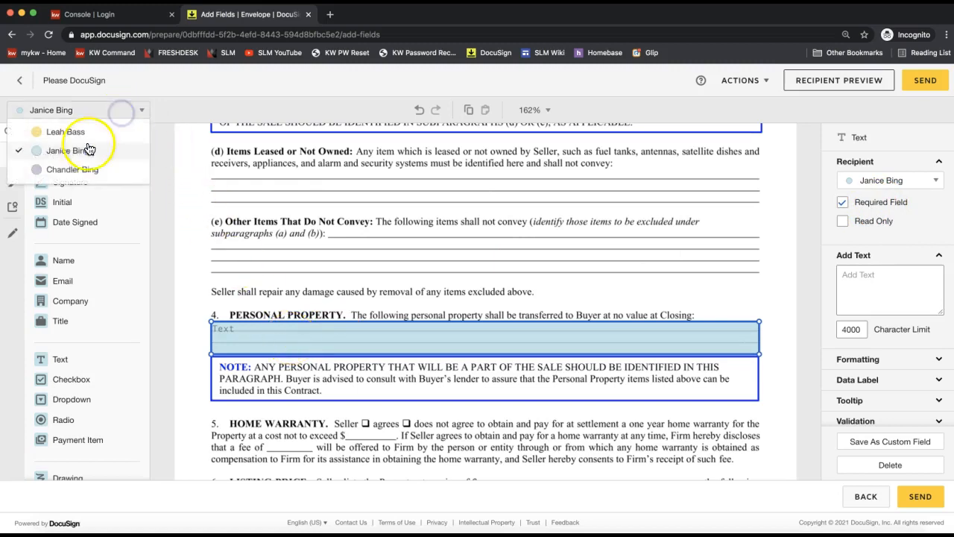
{"action": "left_click", "coordinate": [391, 310]}
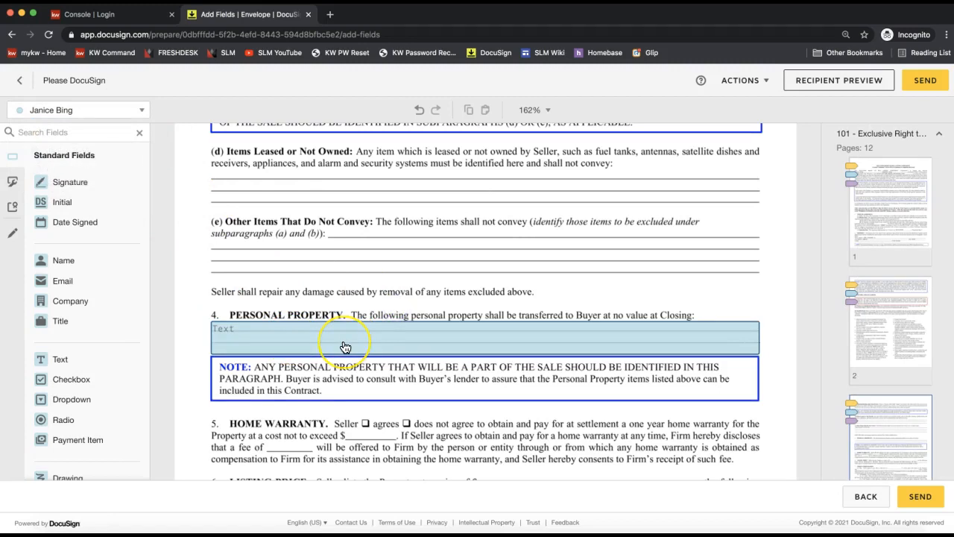
- Toggle the Personal Property text field's required option off and back on, and reassign the field to the second seller
{"action": "left_click", "coordinate": [345, 347]}
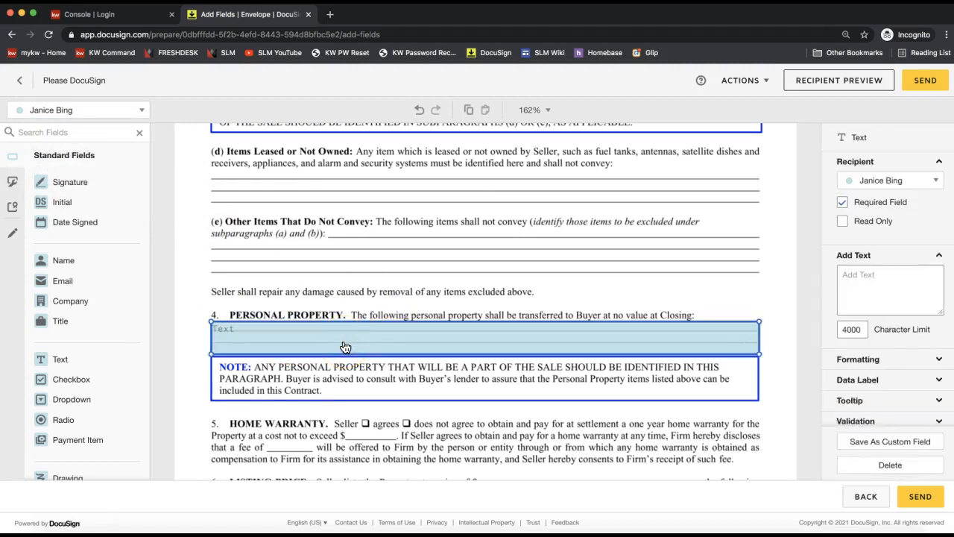
{"action": "left_click", "coordinate": [875, 210]}
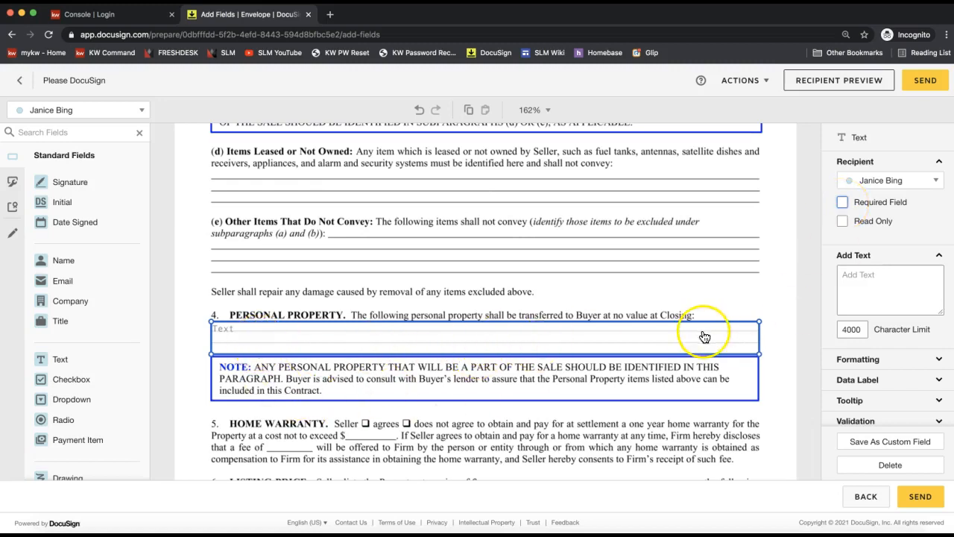
{"action": "left_click", "coordinate": [845, 204]}
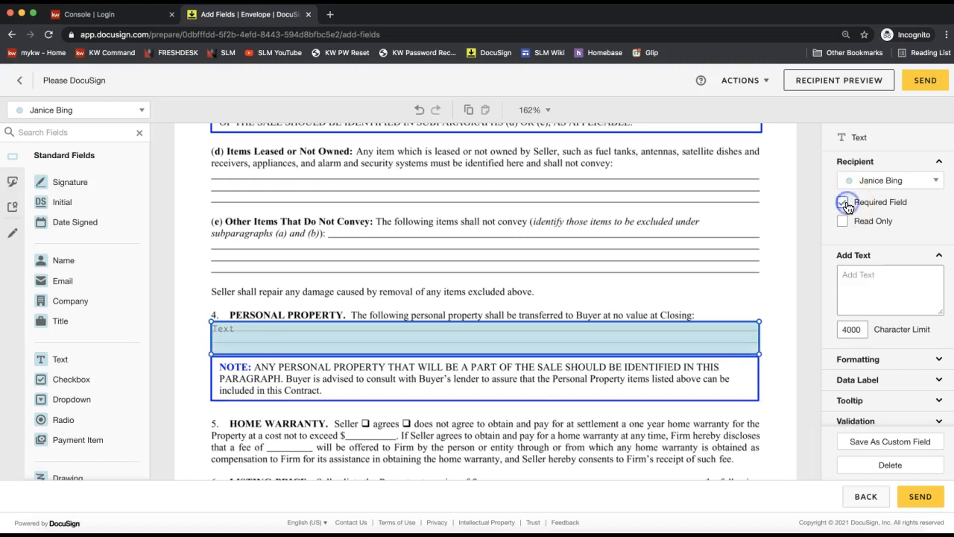
{"action": "left_click", "coordinate": [891, 183]}
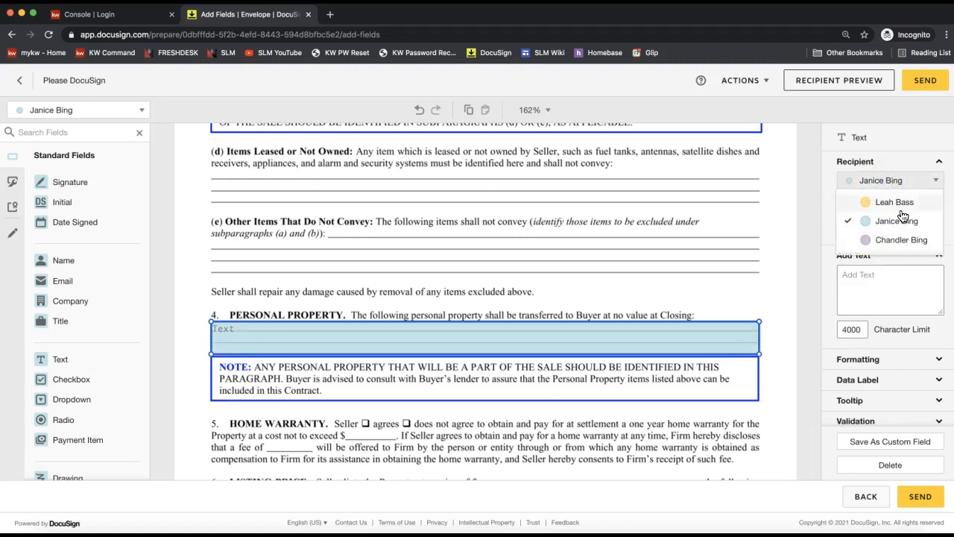
{"action": "left_click", "coordinate": [900, 240]}
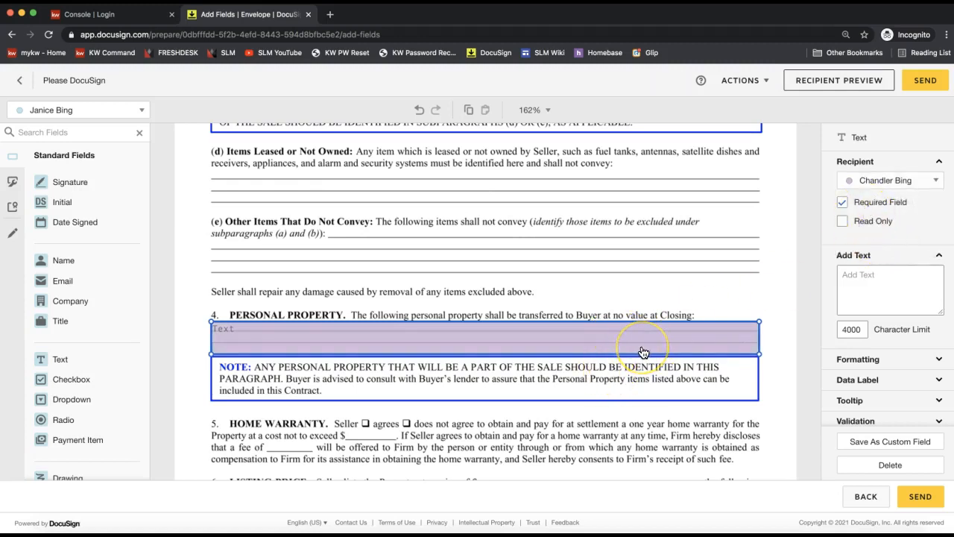
- Try the Personal Property text field as optional and read-only, and restore it to a required, editable field
{"action": "left_click", "coordinate": [842, 202]}
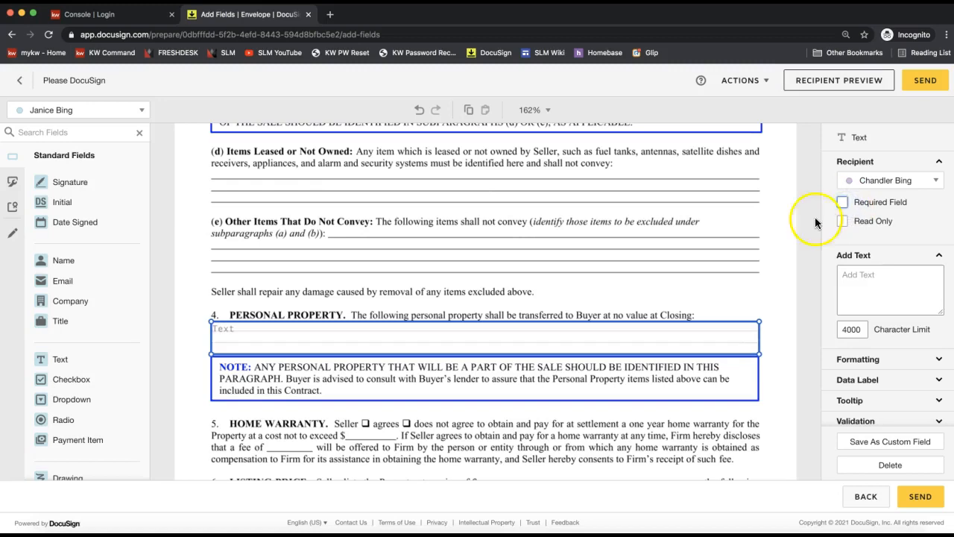
{"action": "left_click", "coordinate": [842, 221]}
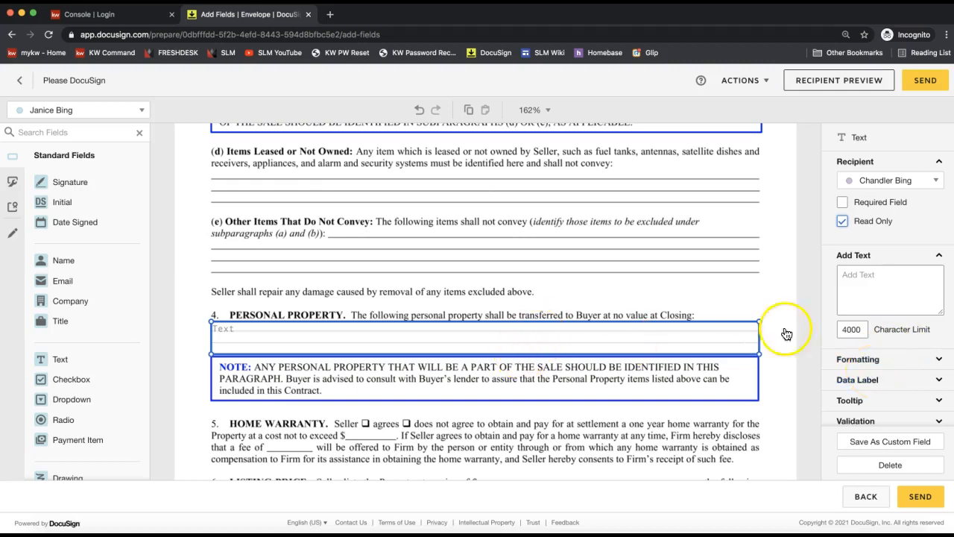
{"action": "left_click", "coordinate": [873, 221]}
{"action": "left_click", "coordinate": [875, 203]}
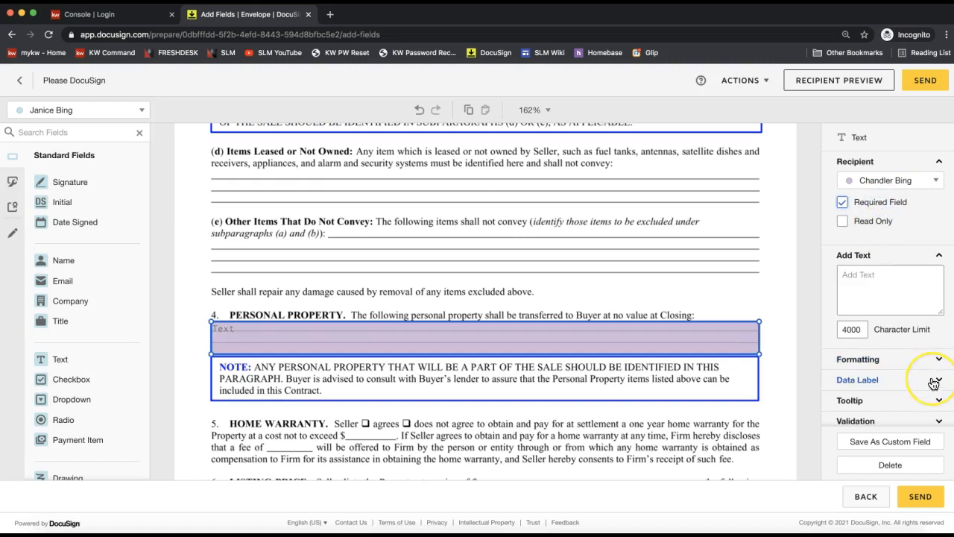
- Examine the Personal Property text field's further settings, such as formatting, validation, collaboration and conditional logic
{"action": "scroll", "coordinate": [934, 383], "scroll_direction": "down", "scroll_amount": 2}
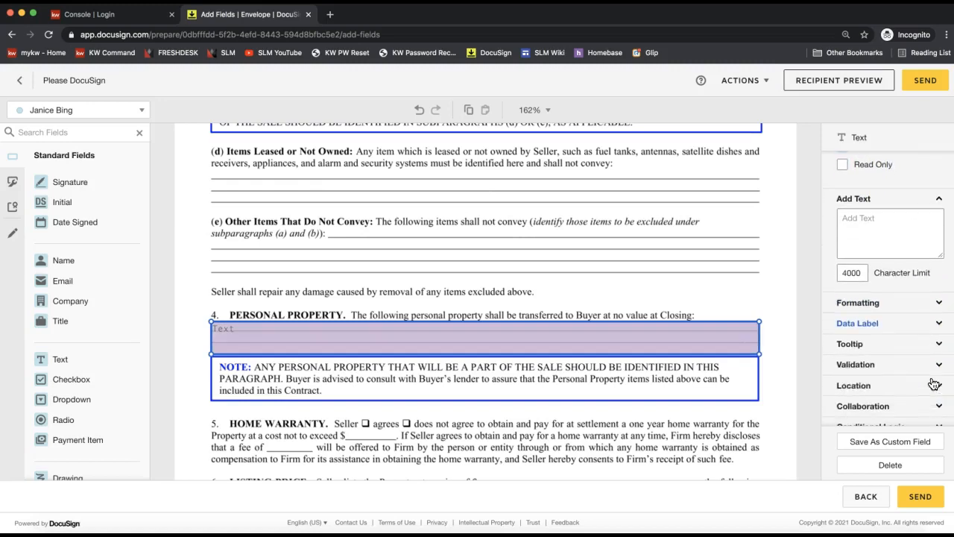
{"action": "left_click", "coordinate": [919, 368]}
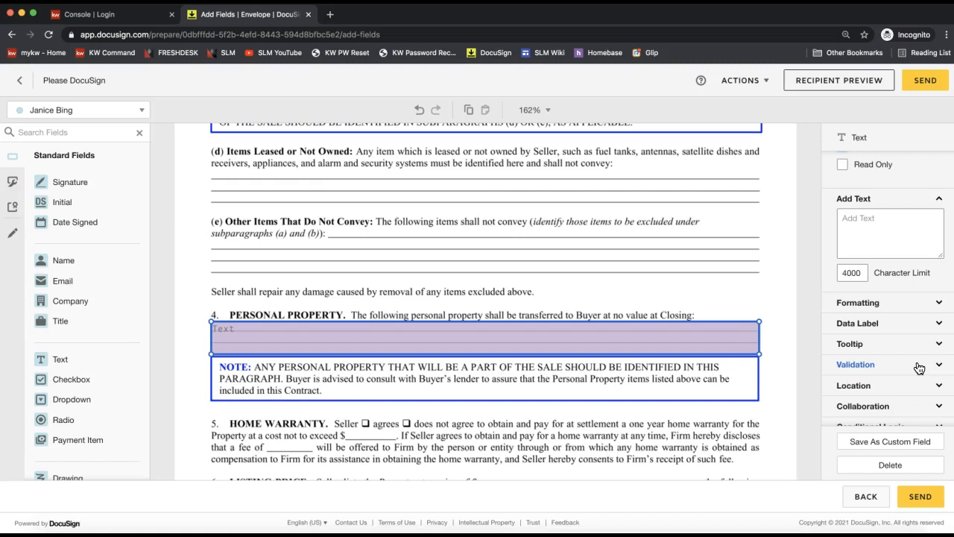
{"action": "scroll", "coordinate": [919, 368], "scroll_direction": "down", "scroll_amount": 1}
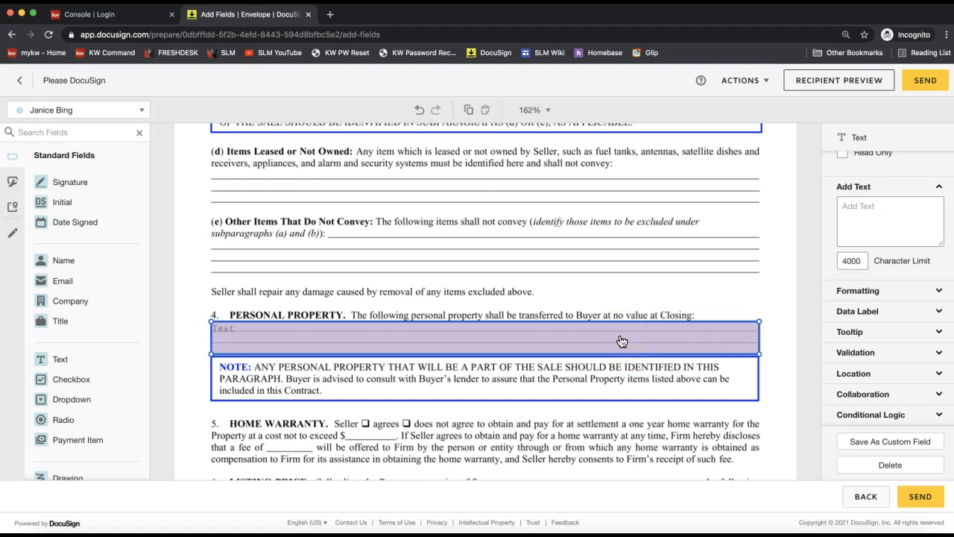
{"action": "left_click", "coordinate": [658, 347]}
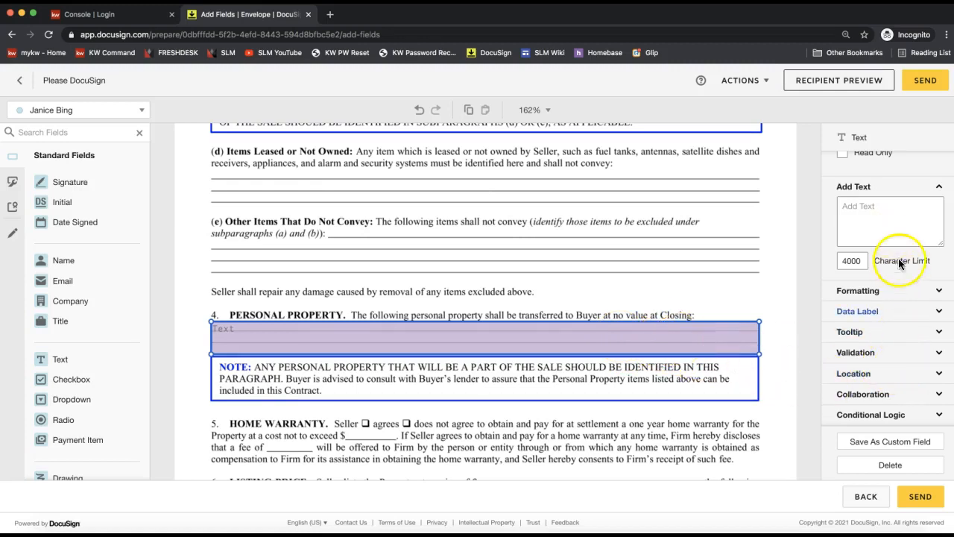
{"action": "scroll", "coordinate": [898, 298], "scroll_direction": "up", "scroll_amount": 2}
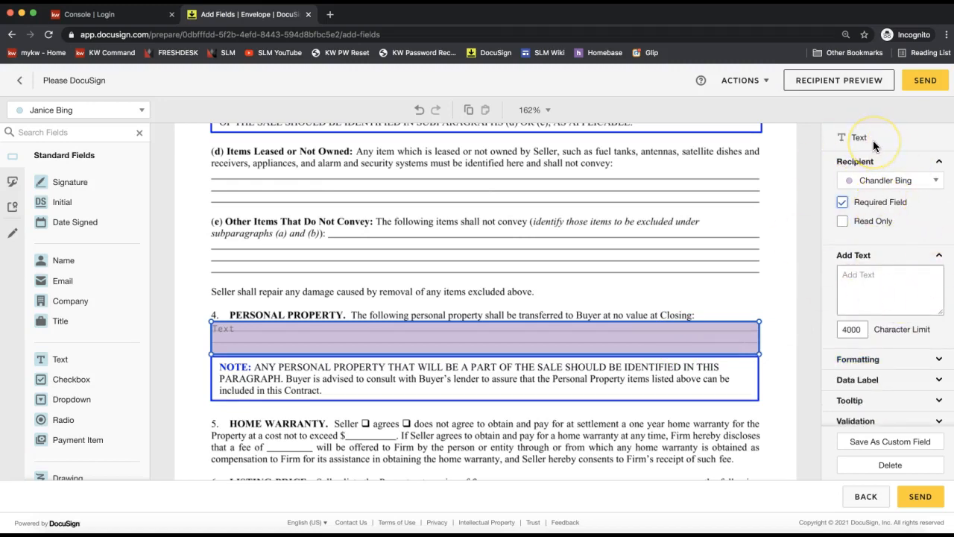
{"action": "left_click", "coordinate": [739, 260]}
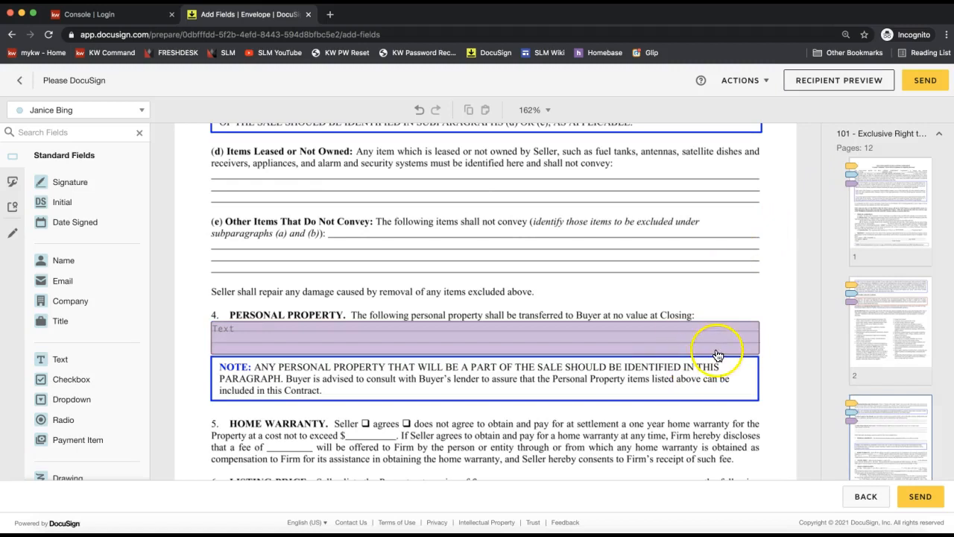
- Allow recipients to collaborate on the Personal Property text field
{"action": "left_click", "coordinate": [681, 336]}
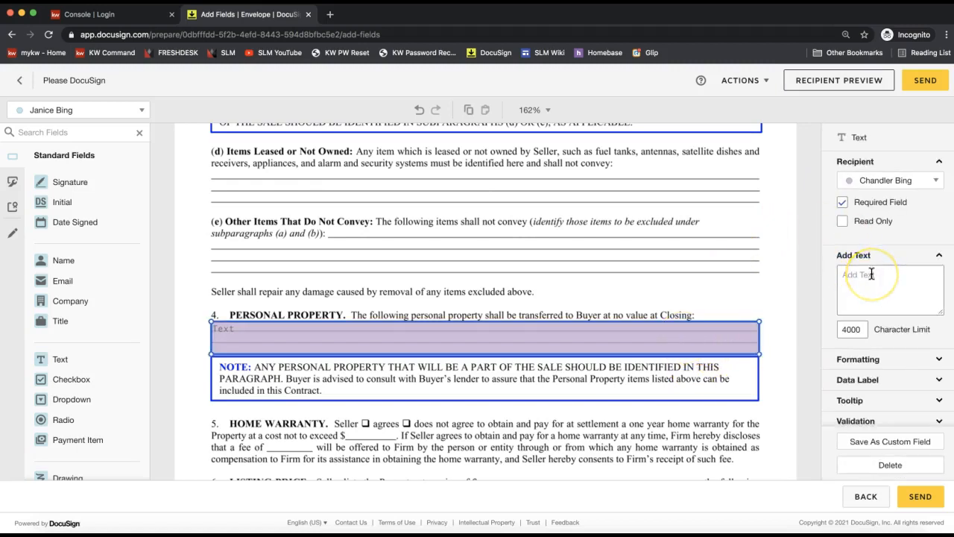
{"action": "scroll", "coordinate": [871, 274], "scroll_direction": "down", "scroll_amount": 2}
{"action": "left_click", "coordinate": [865, 395]}
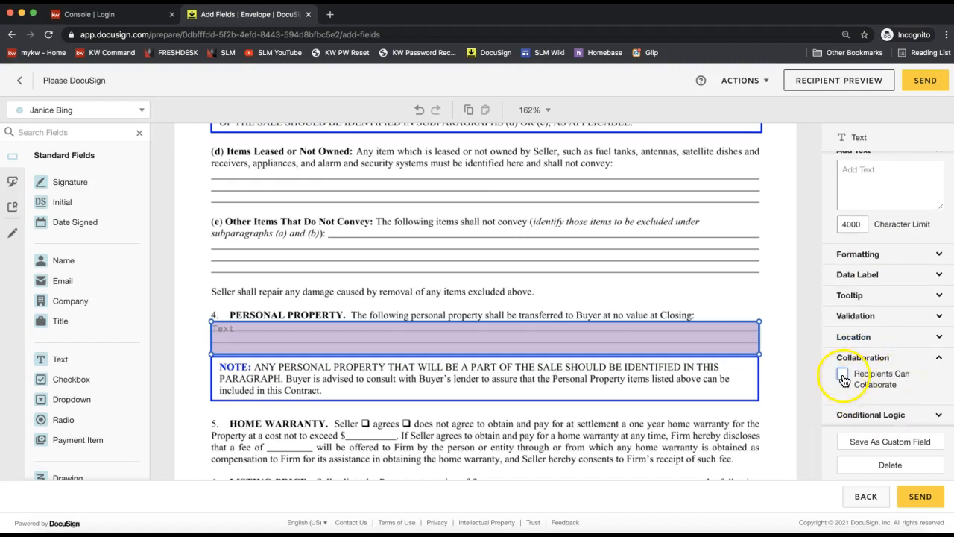
{"action": "left_click", "coordinate": [843, 376]}
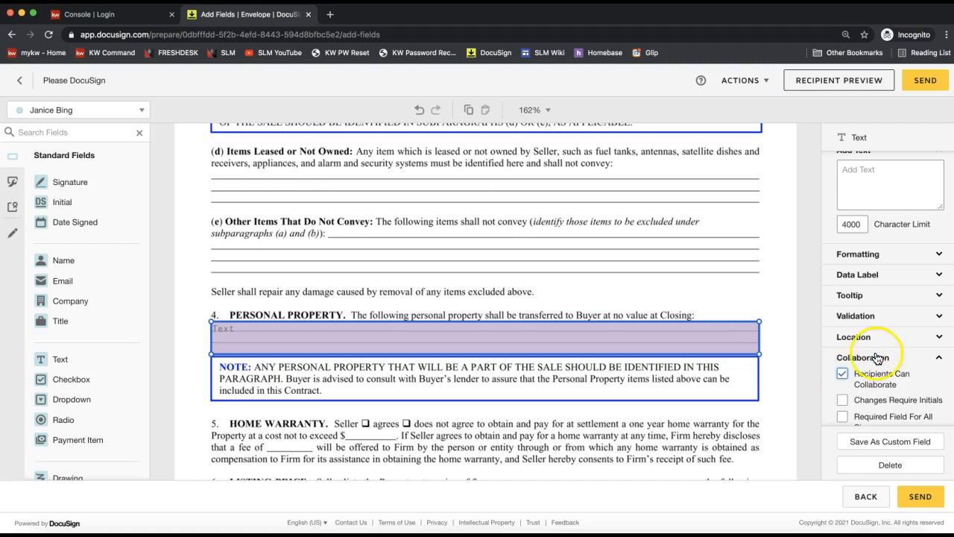
{"action": "left_click", "coordinate": [899, 326]}
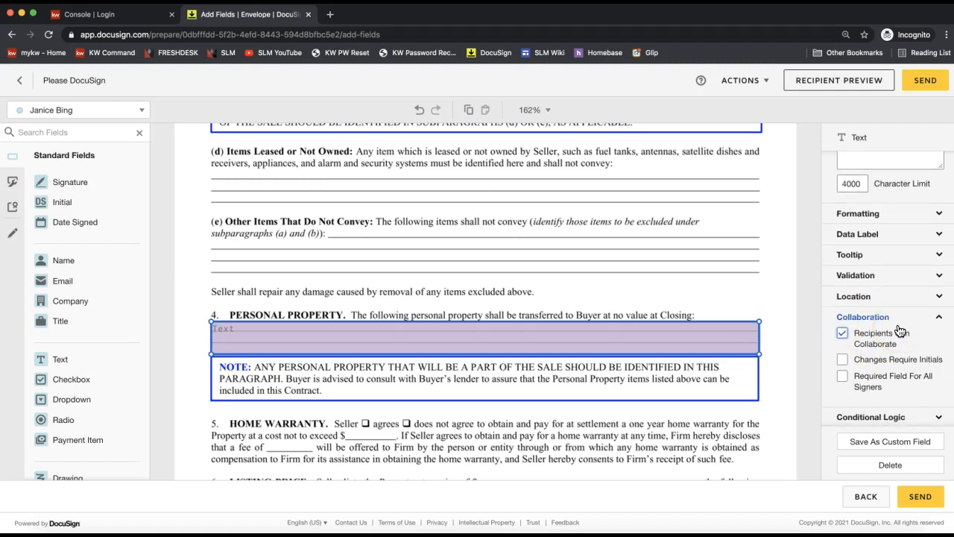
- Try requiring the text field for all signers, turn that option off again, and review the recipient and collaboration settings
{"action": "left_click", "coordinate": [843, 377]}
{"action": "left_click", "coordinate": [844, 381]}
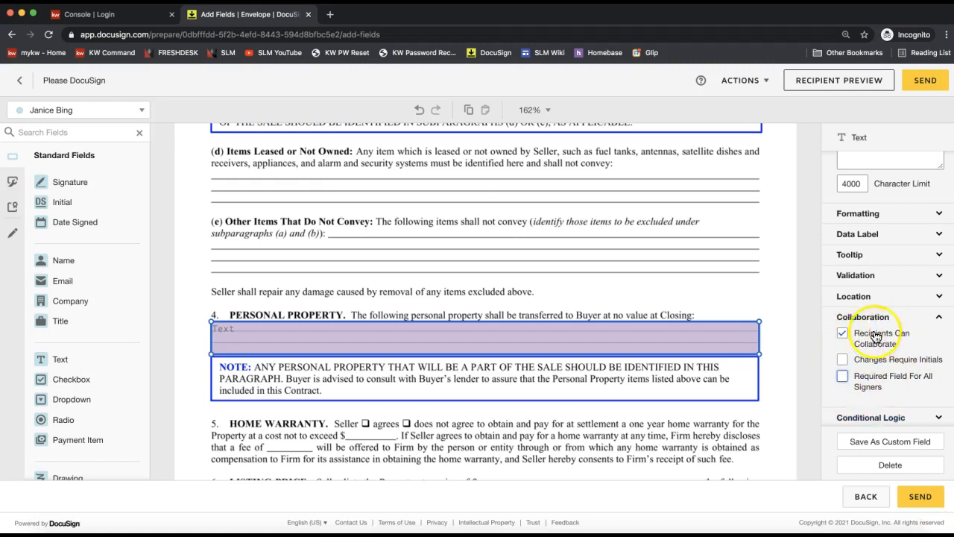
{"action": "scroll", "coordinate": [902, 339], "scroll_direction": "up", "scroll_amount": 3}
{"action": "scroll", "coordinate": [903, 339], "scroll_direction": "up", "scroll_amount": 1}
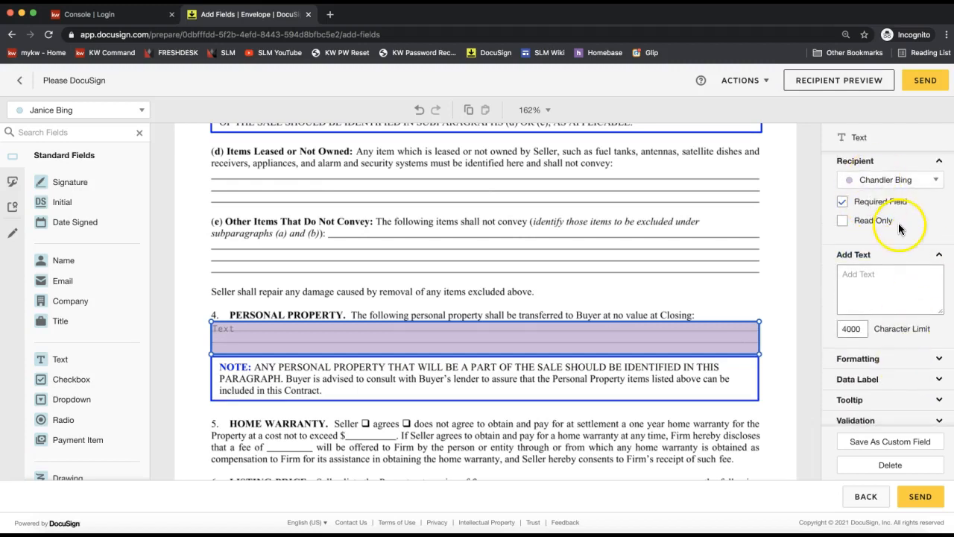
{"action": "scroll", "coordinate": [886, 262], "scroll_direction": "down", "scroll_amount": 3}
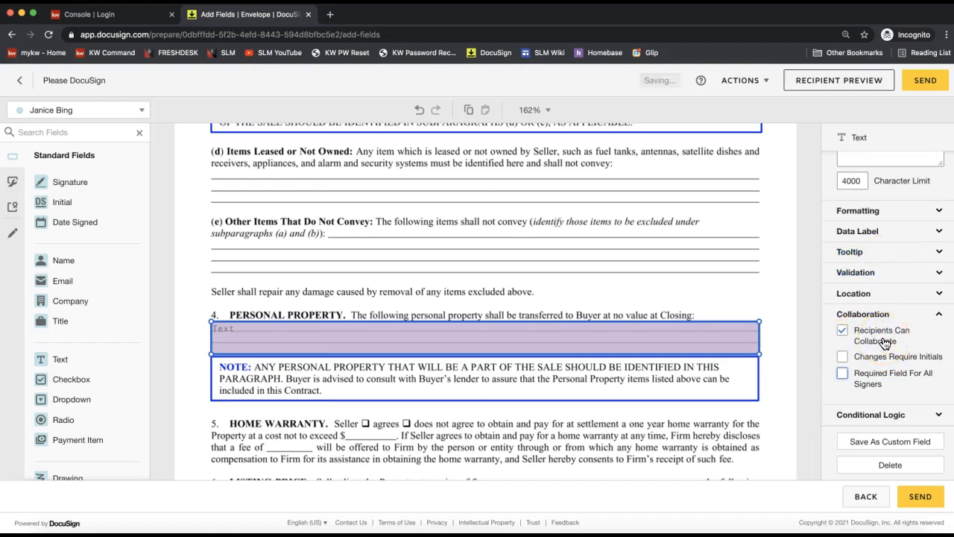
- Make the Personal Property text field optional, without requiring it for all signers, and finish editing its settings
{"action": "left_click", "coordinate": [843, 378]}
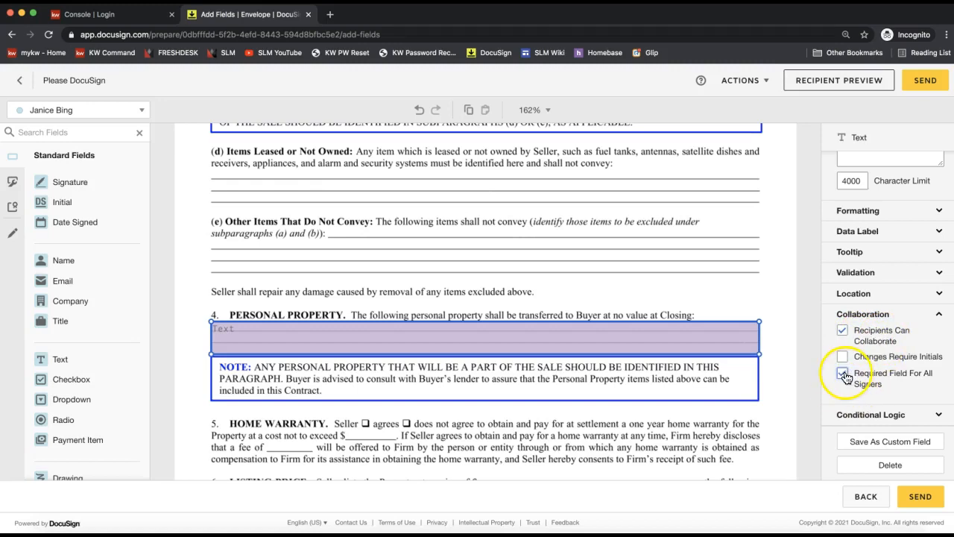
{"action": "left_click", "coordinate": [894, 337]}
{"action": "left_click", "coordinate": [841, 202]}
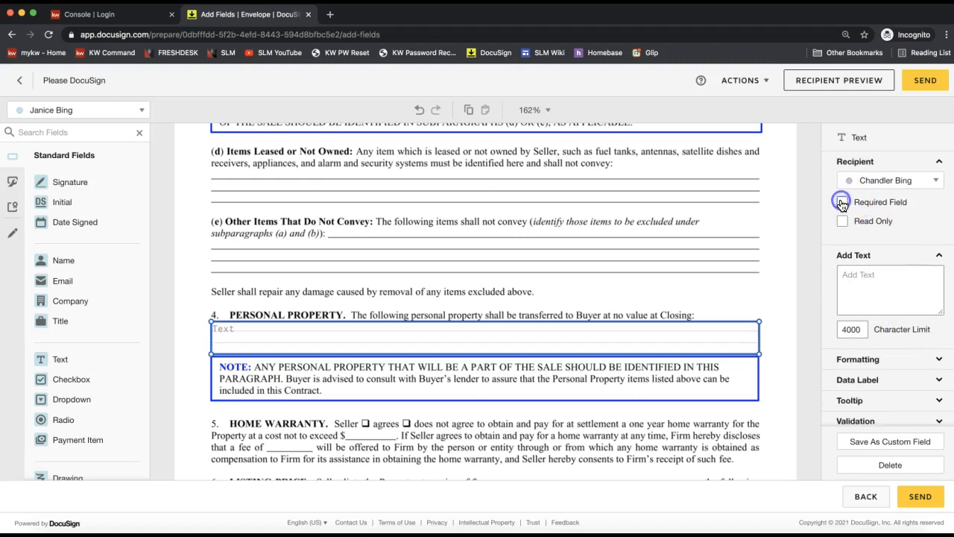
{"action": "scroll", "coordinate": [900, 266], "scroll_direction": "down", "scroll_amount": 3}
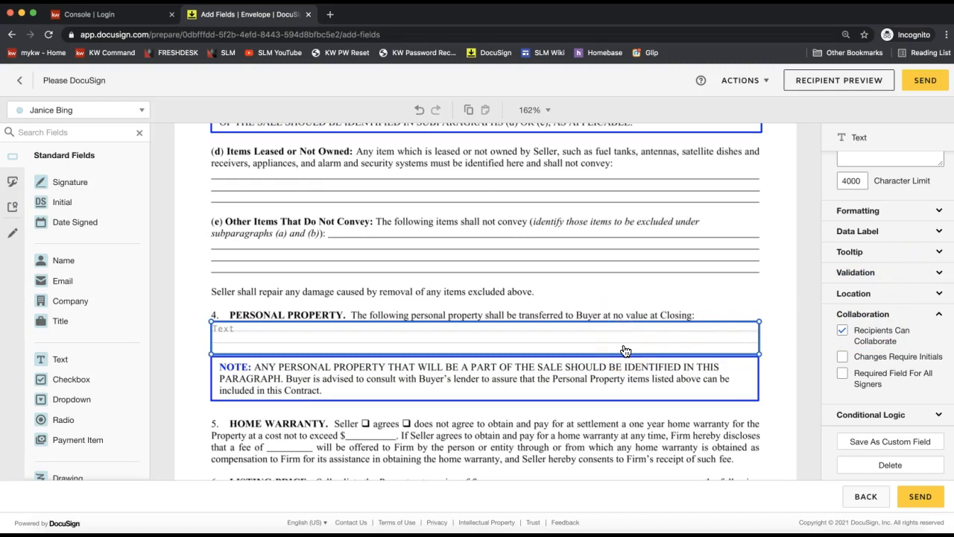
{"action": "left_click", "coordinate": [274, 269]}
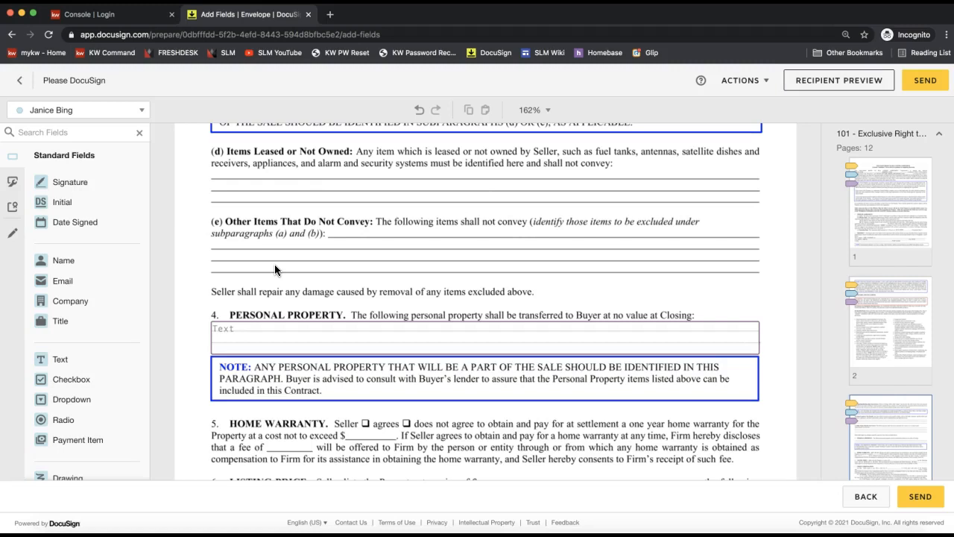
- Place a checkbox field for the current seller over the "agrees" box in the Home Warranty paragraph
{"action": "left_click_drag", "start_coordinate": [78, 360], "coordinate": [142, 293]}
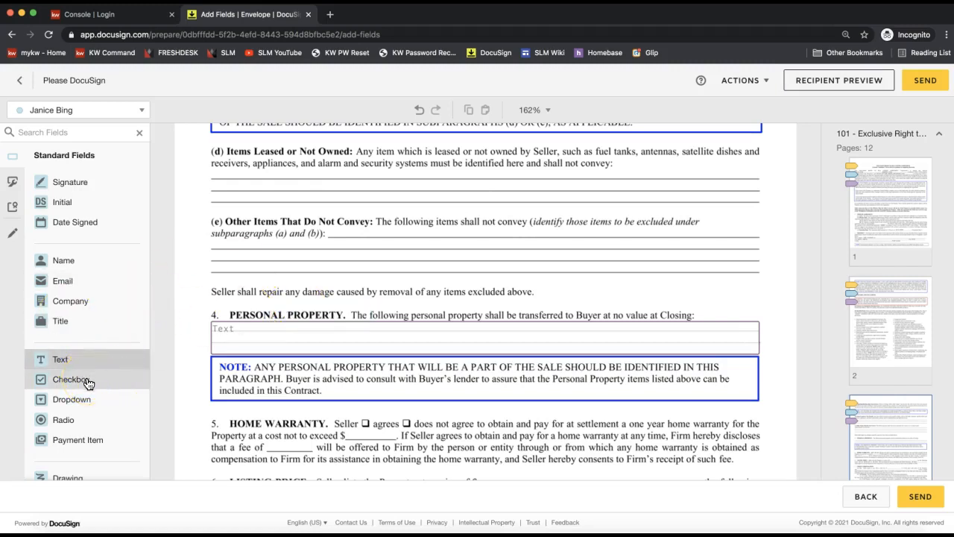
{"action": "left_click_drag", "start_coordinate": [88, 383], "coordinate": [359, 421]}
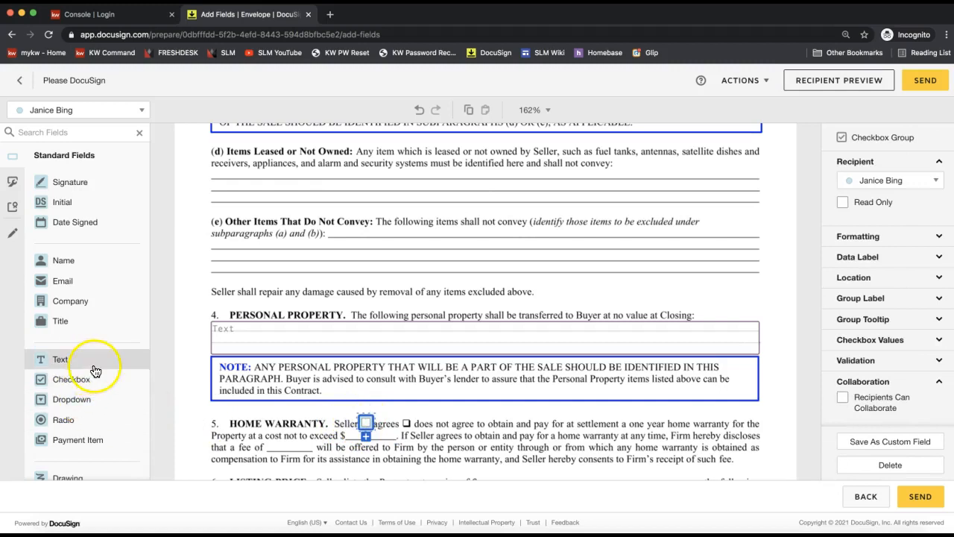
{"action": "left_click_drag", "start_coordinate": [95, 366], "coordinate": [242, 321]}
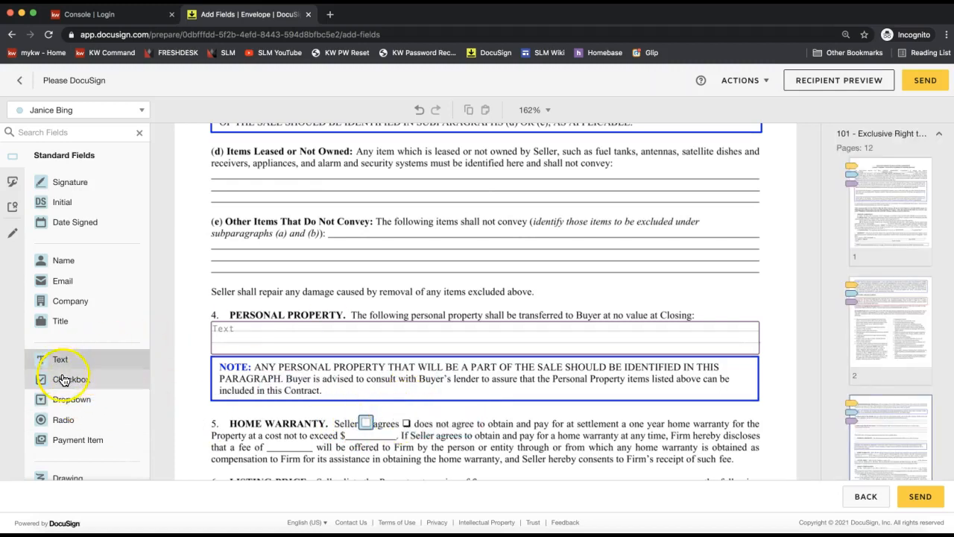
{"action": "left_click_drag", "start_coordinate": [63, 377], "coordinate": [64, 380]}
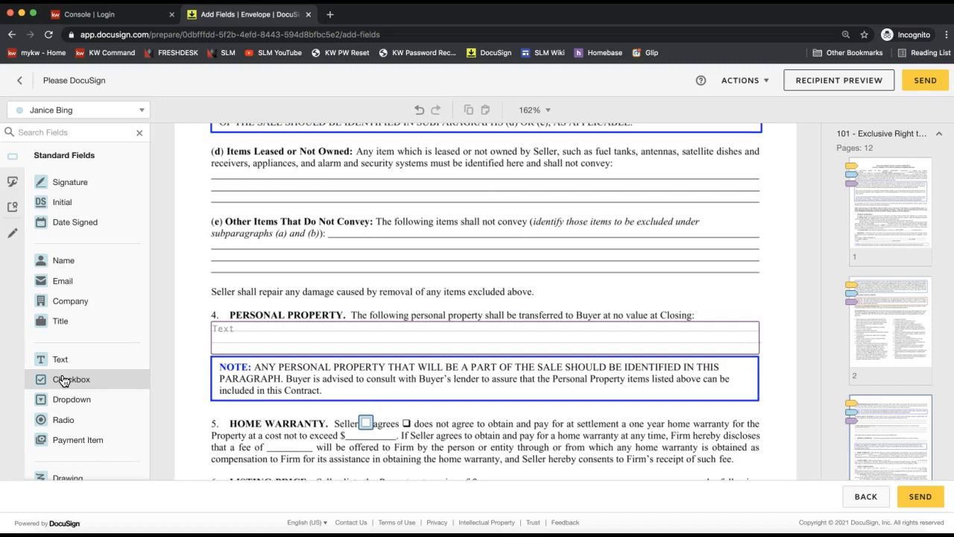
- Add another checkbox for the same seller over the "does not agree" box in the Home Warranty paragraph
{"action": "left_click_drag", "start_coordinate": [64, 381], "coordinate": [402, 422]}
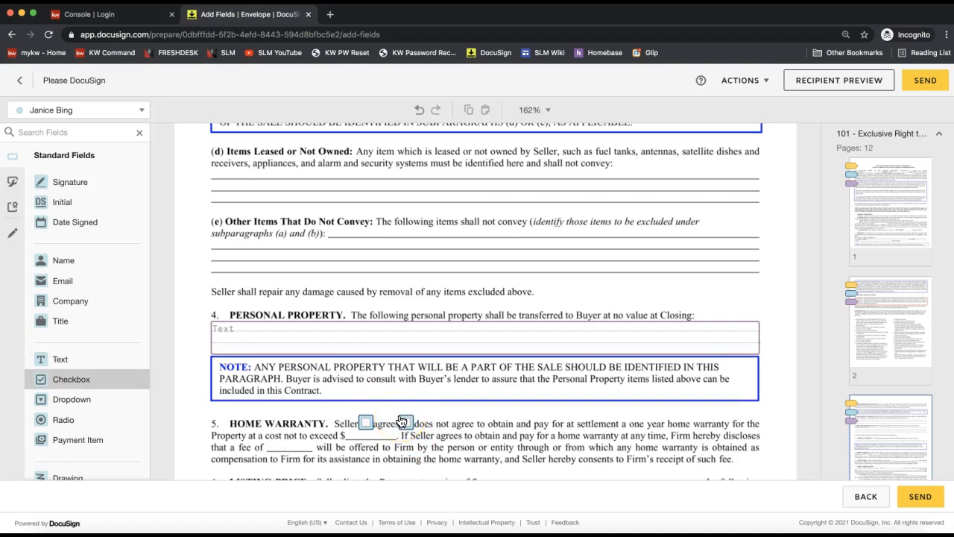
{"action": "left_click", "coordinate": [51, 111]}
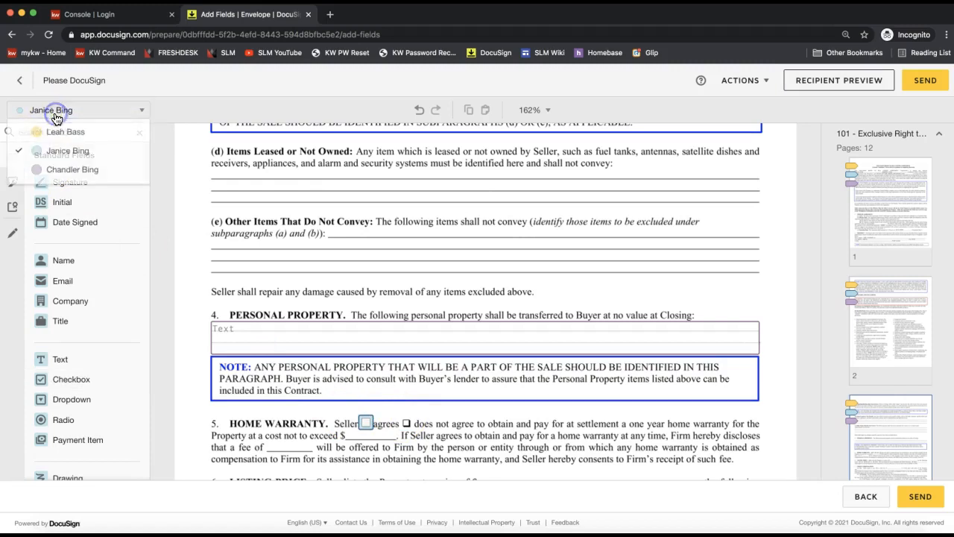
{"action": "left_click", "coordinate": [68, 150]}
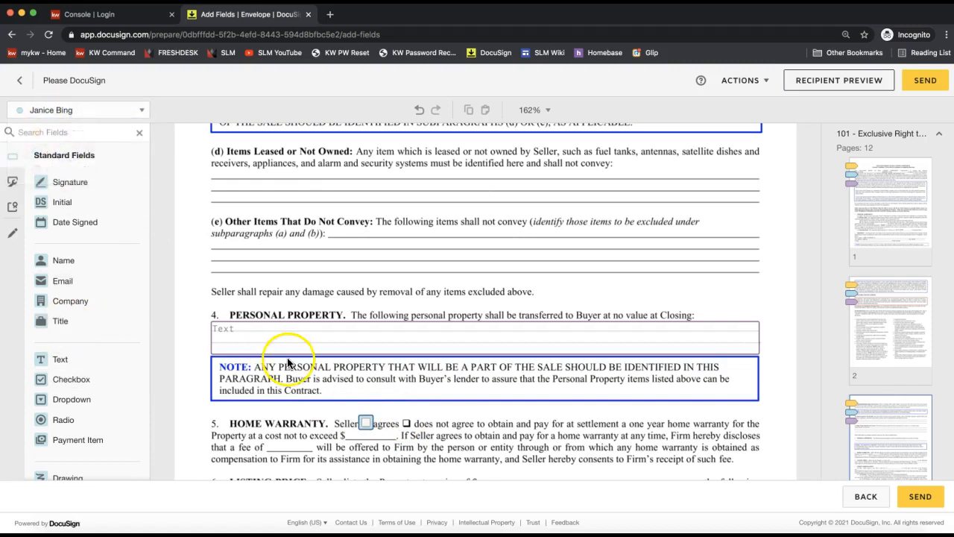
{"action": "left_click_drag", "start_coordinate": [66, 358], "coordinate": [397, 421]}
{"action": "left_click", "coordinate": [106, 381]}
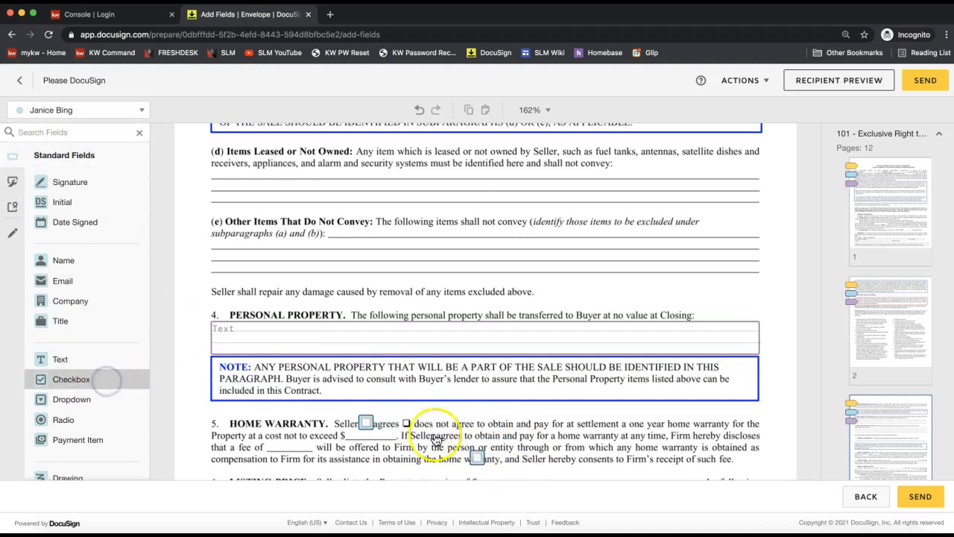
{"action": "left_click", "coordinate": [406, 422]}
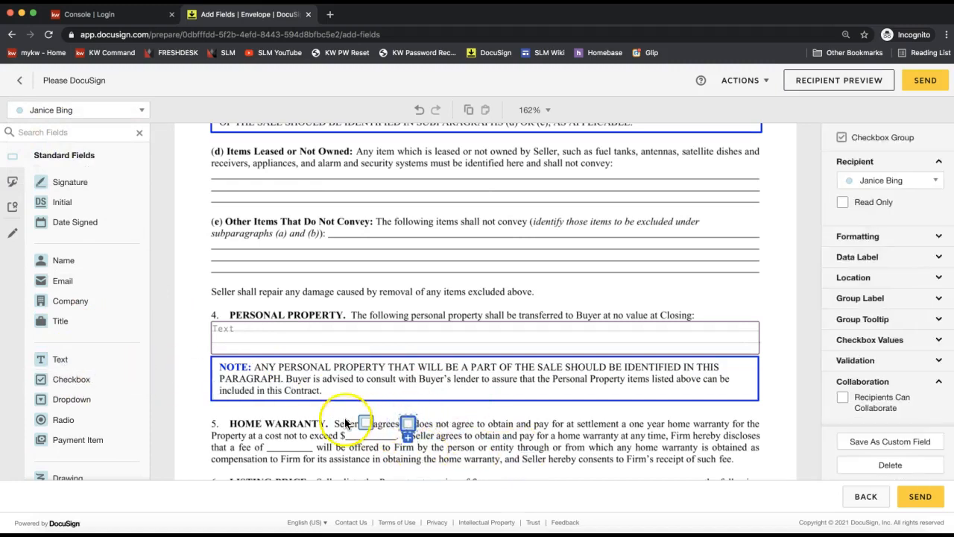
{"action": "left_click", "coordinate": [370, 426]}
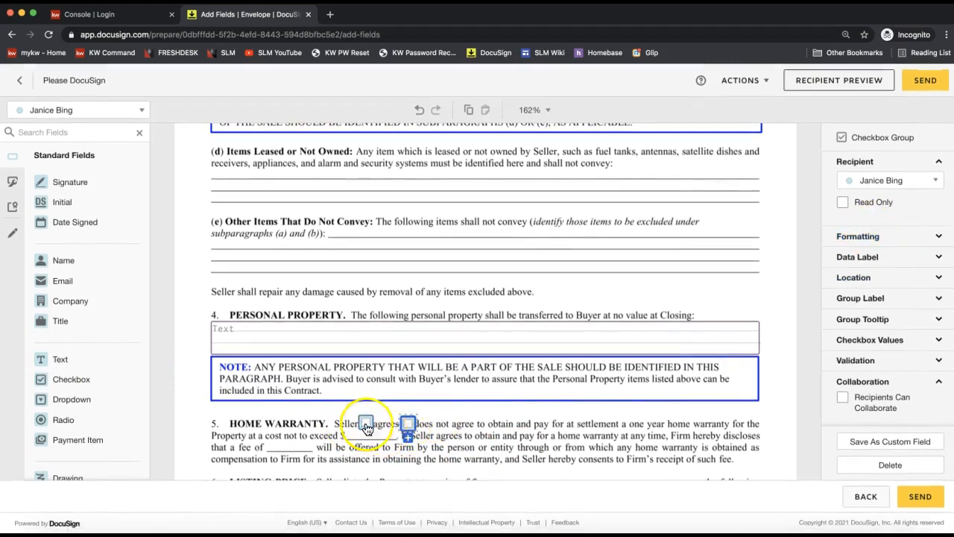
{"action": "left_click", "coordinate": [470, 435]}
{"action": "left_click", "coordinate": [404, 424]}
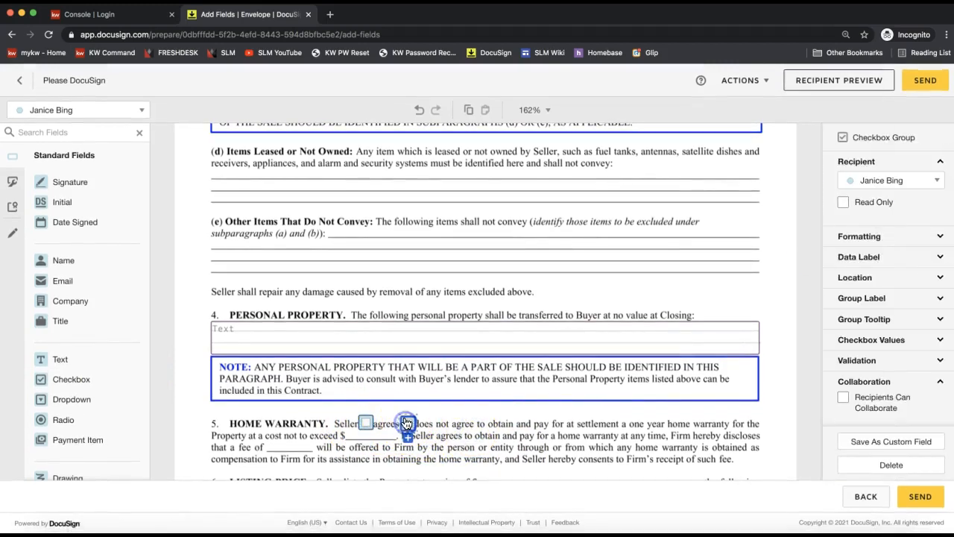
{"action": "left_click", "coordinate": [615, 306]}
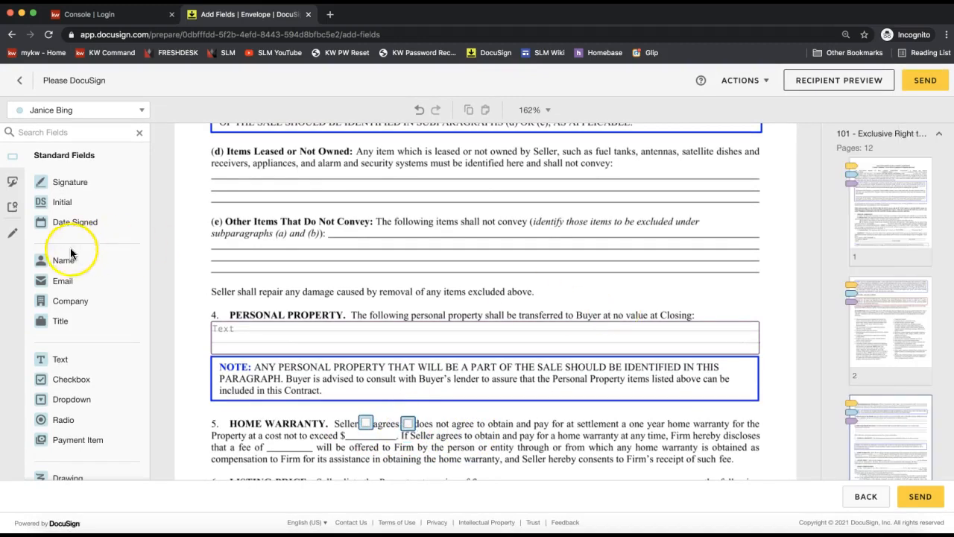
- Try placing and moving a text field at paragraph (e), Other Items That Do Not Convey, and delete it
{"action": "left_click_drag", "start_coordinate": [103, 363], "coordinate": [208, 242]}
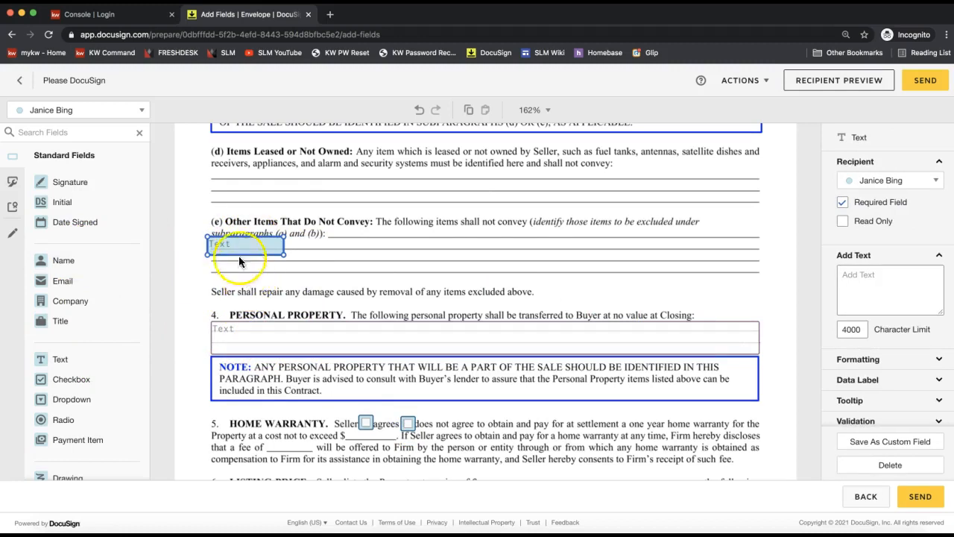
{"action": "left_click", "coordinate": [238, 241]}
{"action": "left_click", "coordinate": [285, 220]}
{"action": "left_click", "coordinate": [234, 254]}
{"action": "left_click_drag", "start_coordinate": [215, 249], "coordinate": [234, 230]}
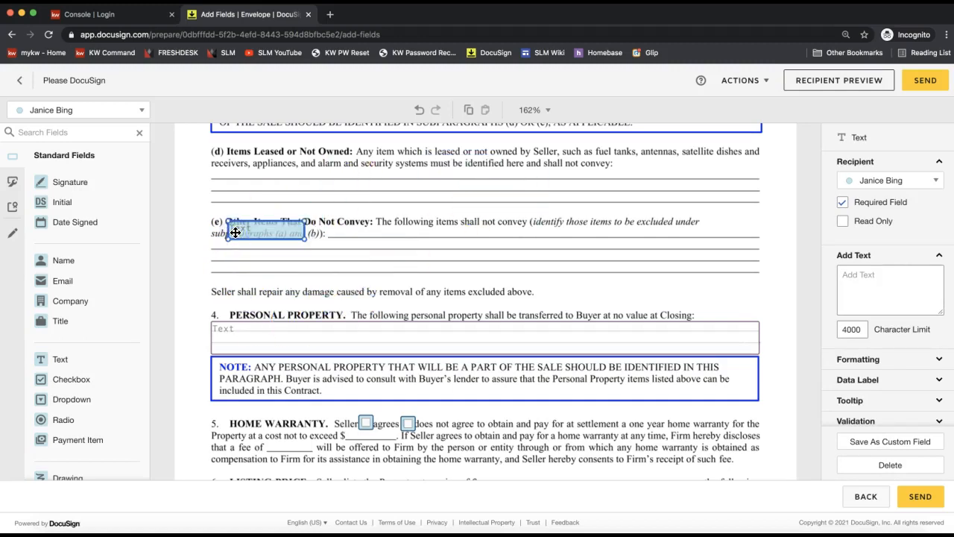
{"action": "left_click", "coordinate": [891, 465]}
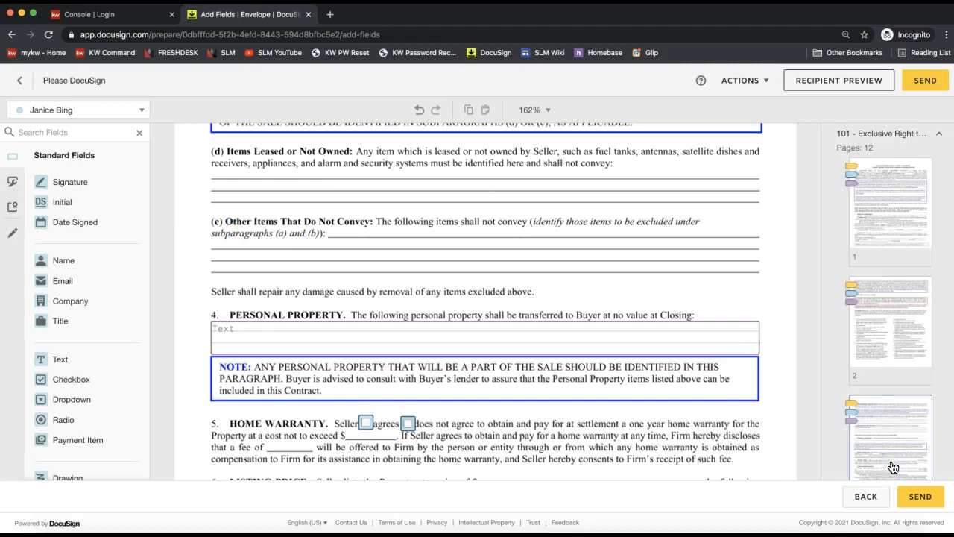
- Open the recipient preview of the envelope and view it as the other seller
{"action": "left_click", "coordinate": [921, 503]}
{"action": "scroll", "coordinate": [526, 312], "scroll_direction": "down", "scroll_amount": 10}
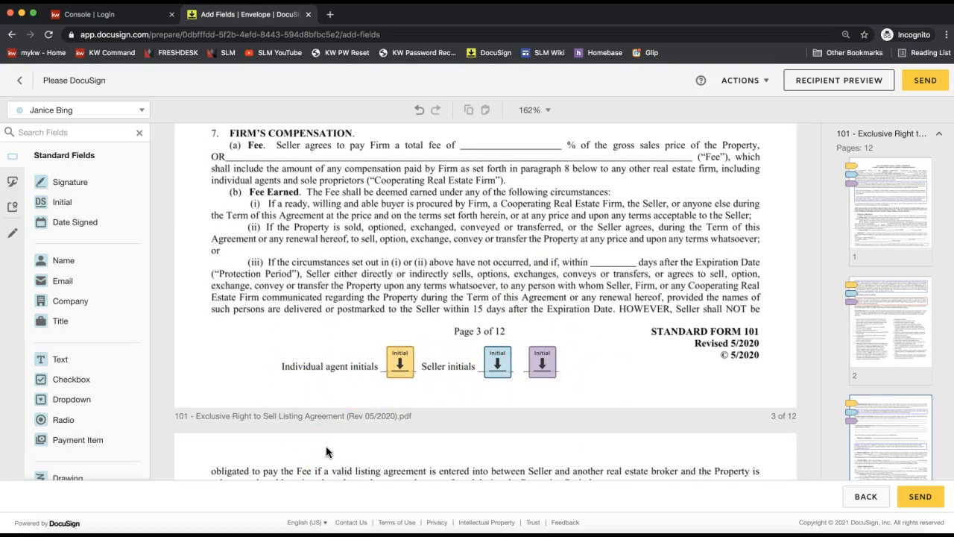
{"action": "left_click", "coordinate": [834, 84]}
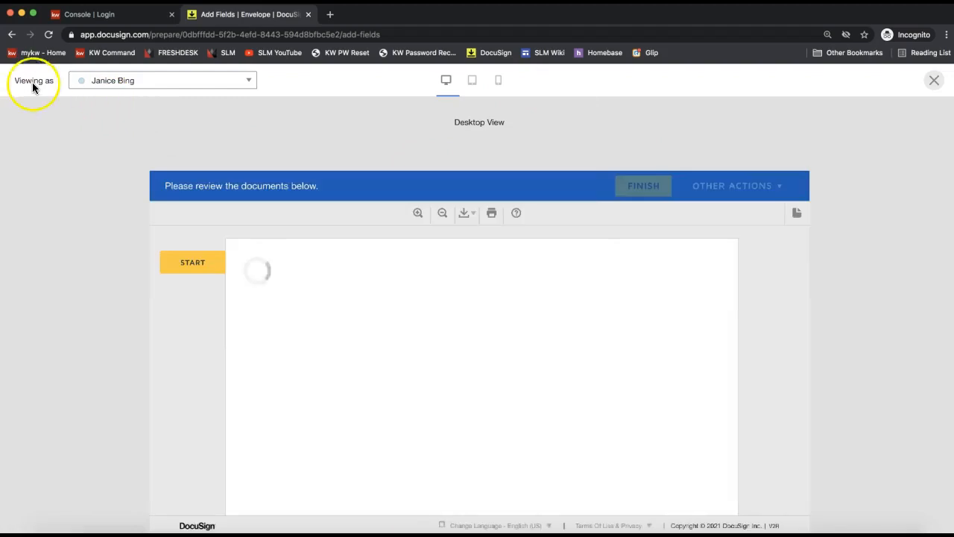
{"action": "triple_click", "coordinate": [31, 81]}
{"action": "left_click", "coordinate": [115, 83]}
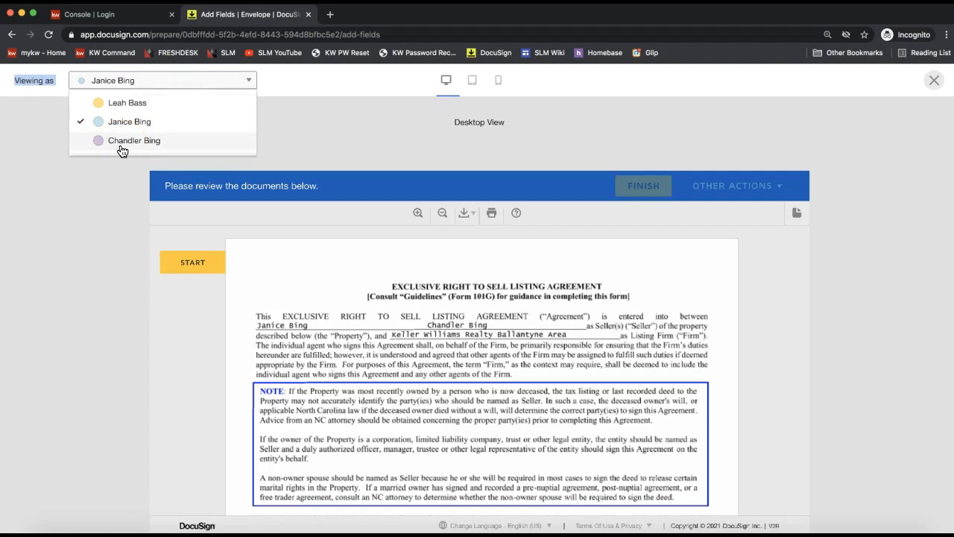
{"action": "left_click", "coordinate": [120, 146]}
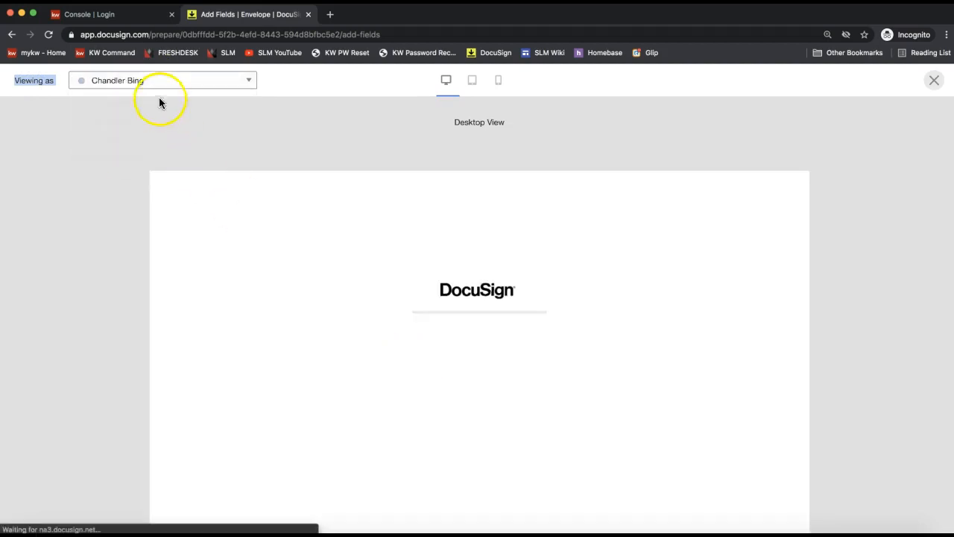
{"action": "left_click", "coordinate": [152, 83]}
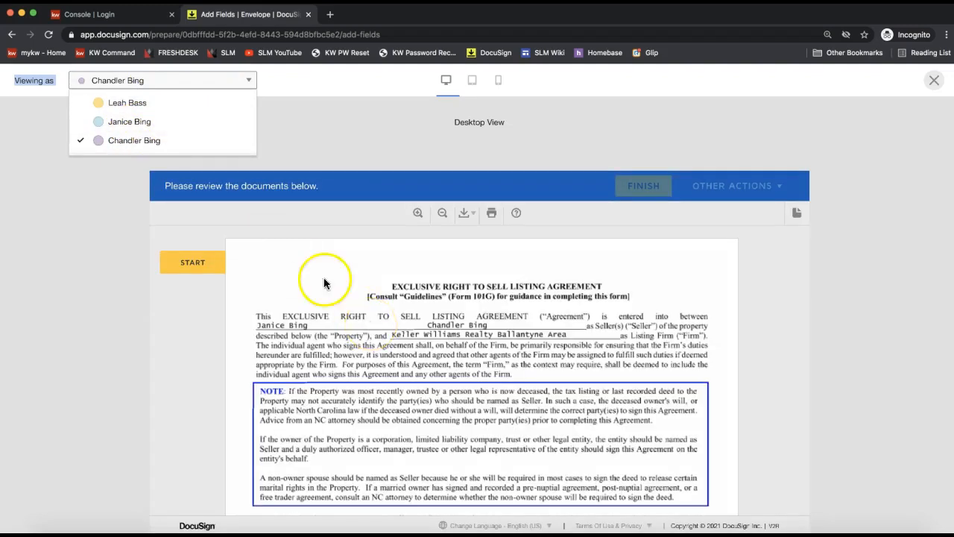
{"action": "left_click", "coordinate": [290, 284]}
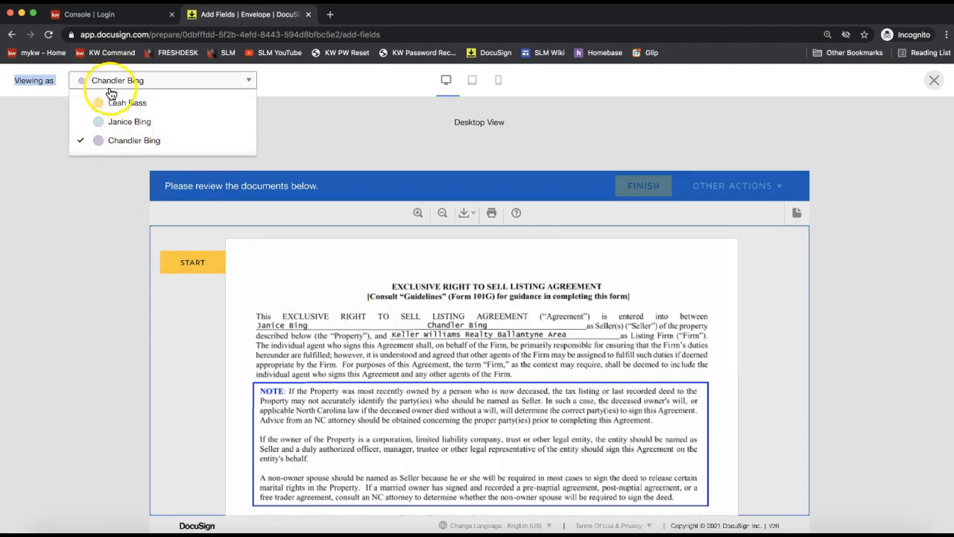
- Walk through the seller's signing preview, applying the initials on pages 1 to 4, and close the preview
{"action": "left_click", "coordinate": [201, 264]}
{"action": "left_click", "coordinate": [511, 367]}
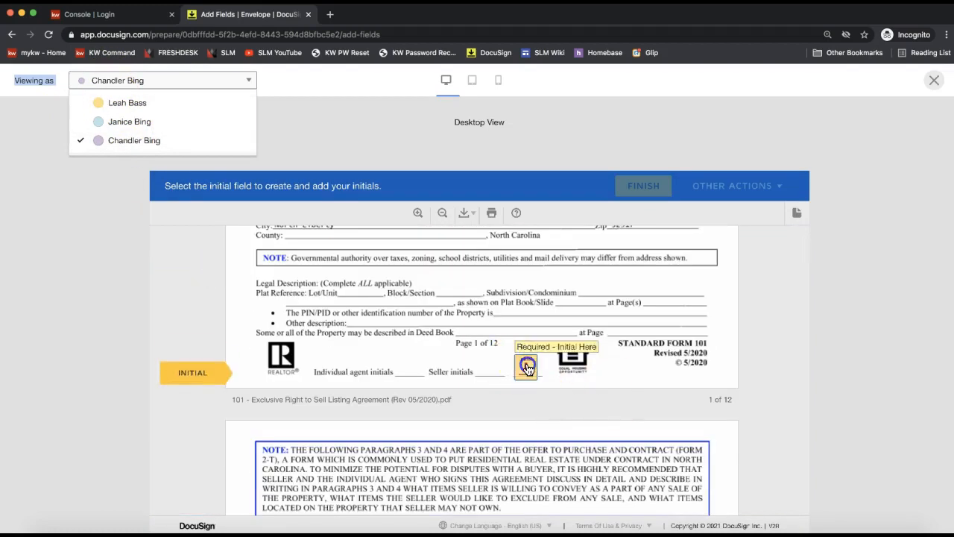
{"action": "left_click", "coordinate": [512, 368]}
{"action": "left_click", "coordinate": [512, 368]}
{"action": "left_click", "coordinate": [521, 368]}
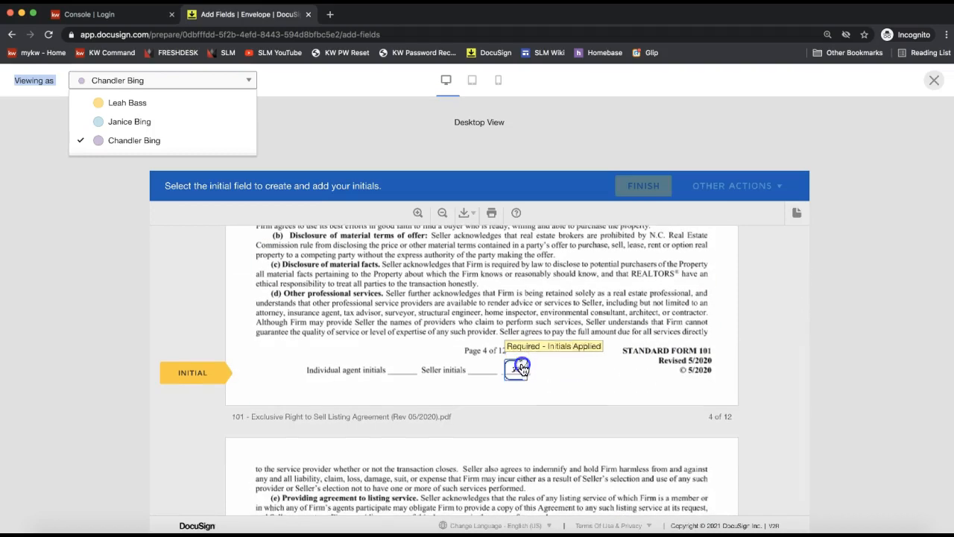
{"action": "left_click", "coordinate": [305, 364]}
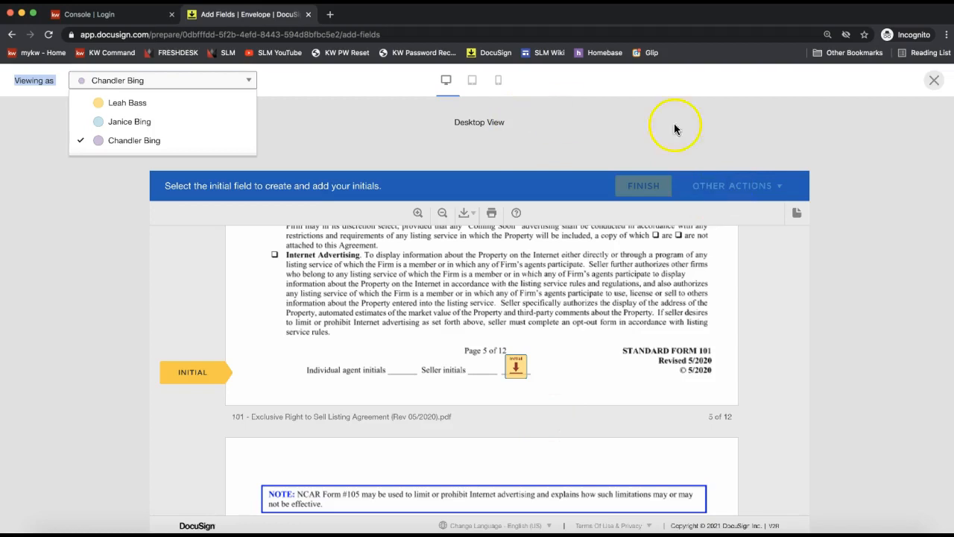
{"action": "left_click", "coordinate": [630, 137]}
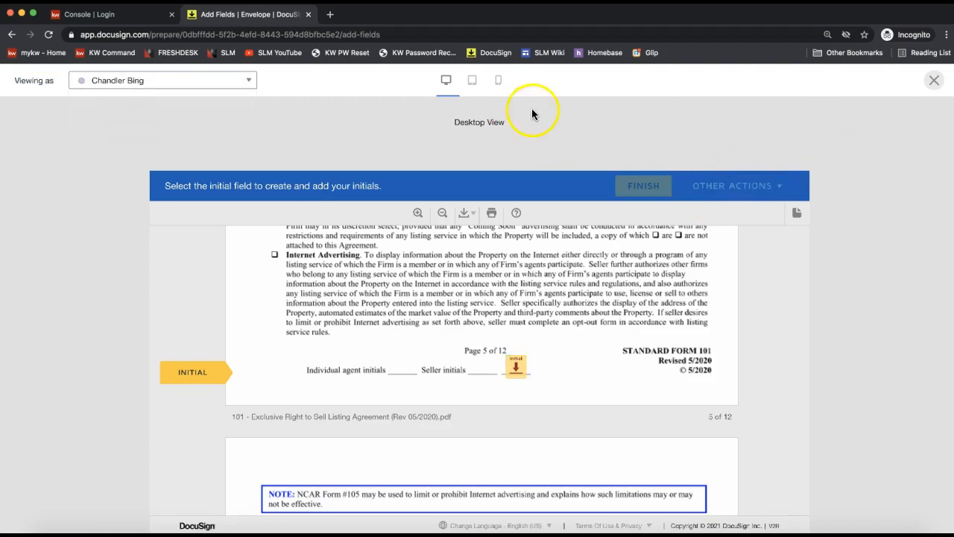
{"action": "left_click", "coordinate": [935, 80]}
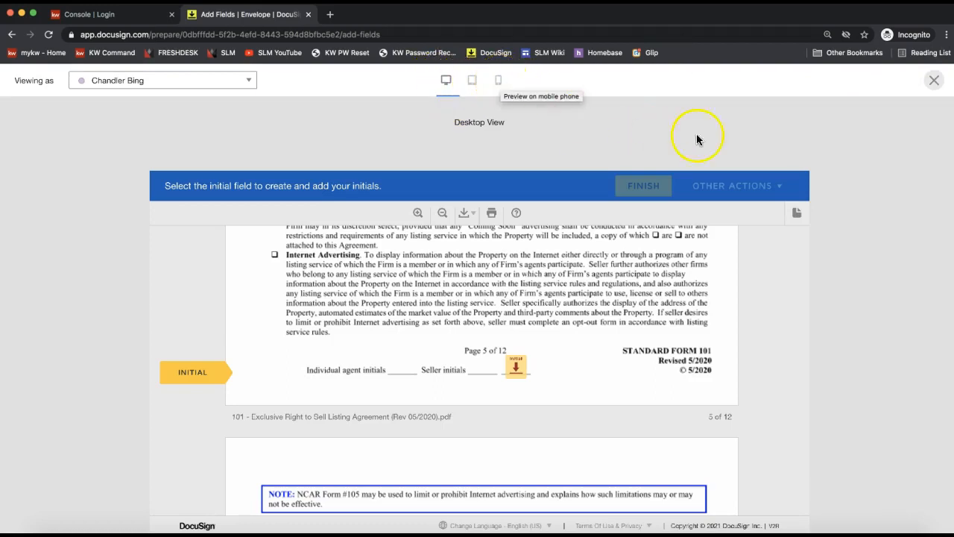
{"action": "left_click", "coordinate": [934, 82]}
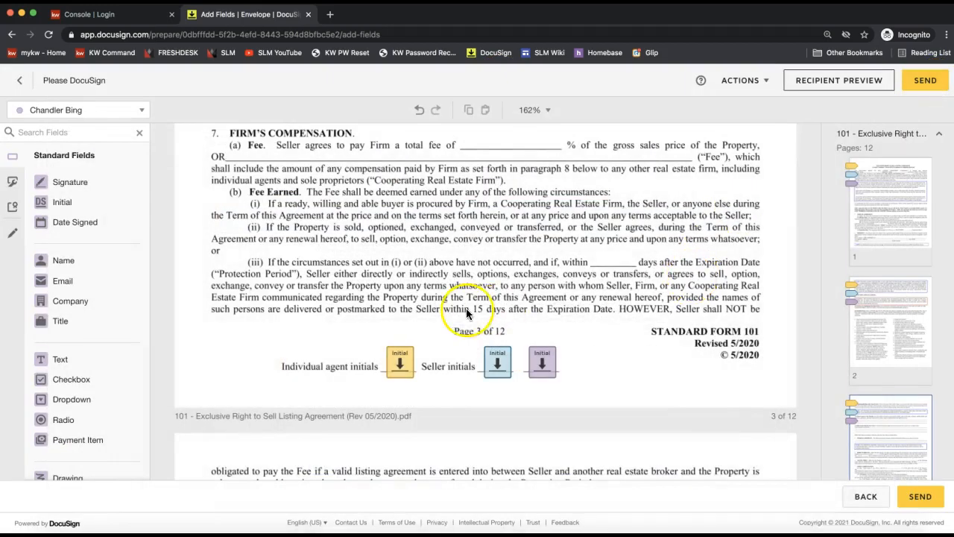
- Send the envelope for signature and open the room's list of documents
{"action": "left_click", "coordinate": [938, 87]}
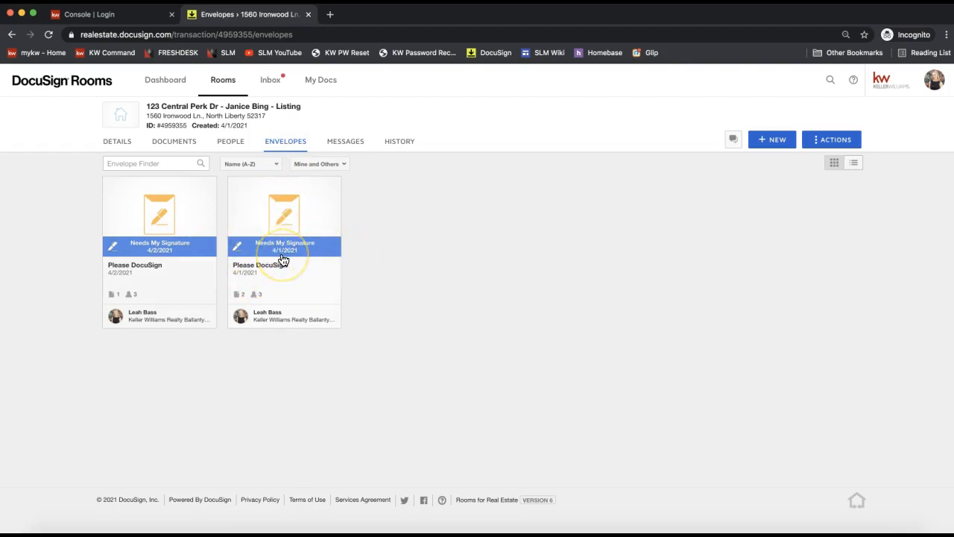
{"action": "left_click", "coordinate": [186, 153]}
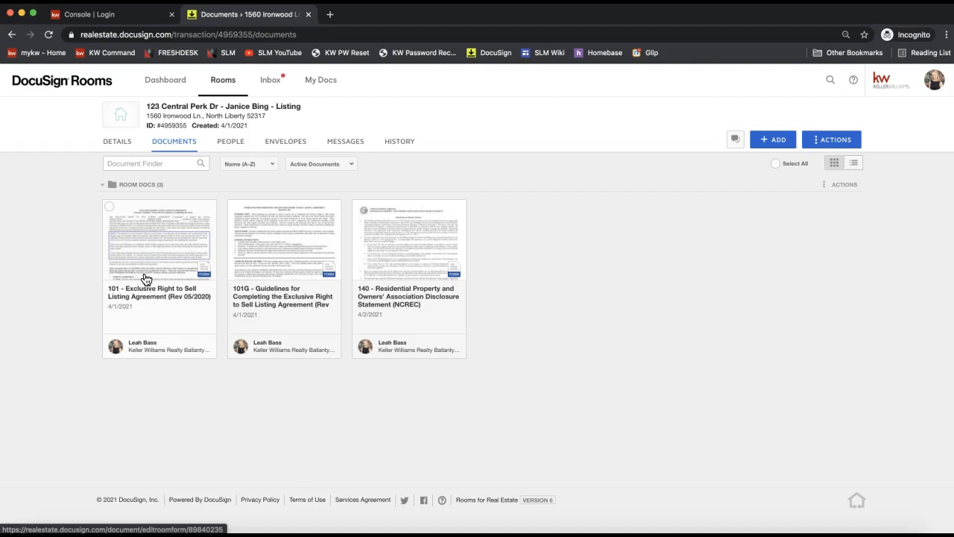
{"action": "left_click", "coordinate": [167, 148]}
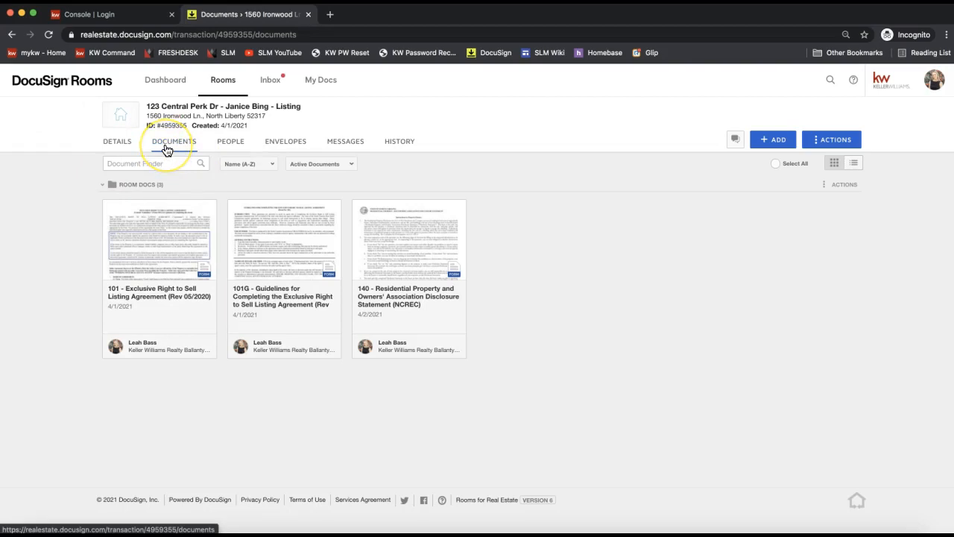